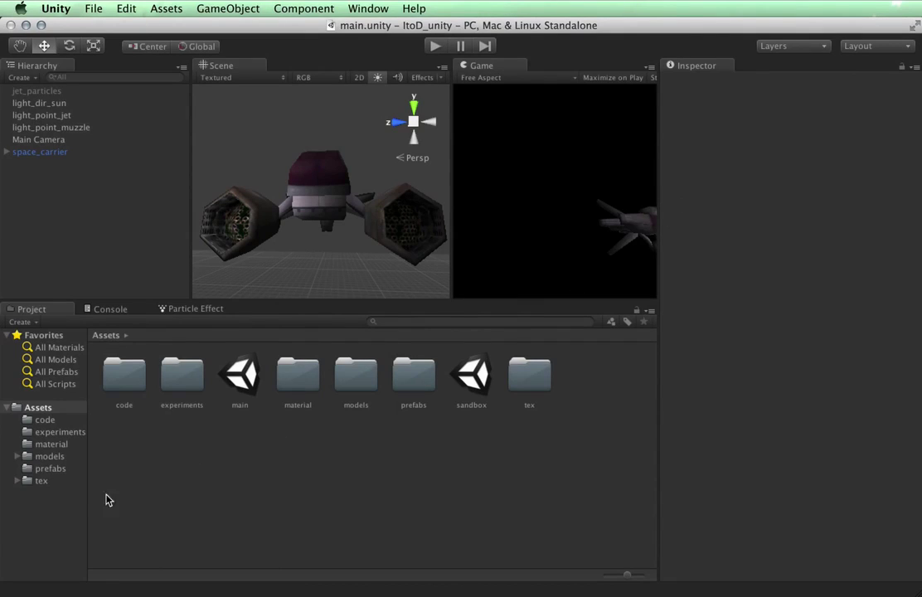
View the muzzle_seq_b texture from the tex/jet folder at full size in Preview, and close the image.
click(15, 481)
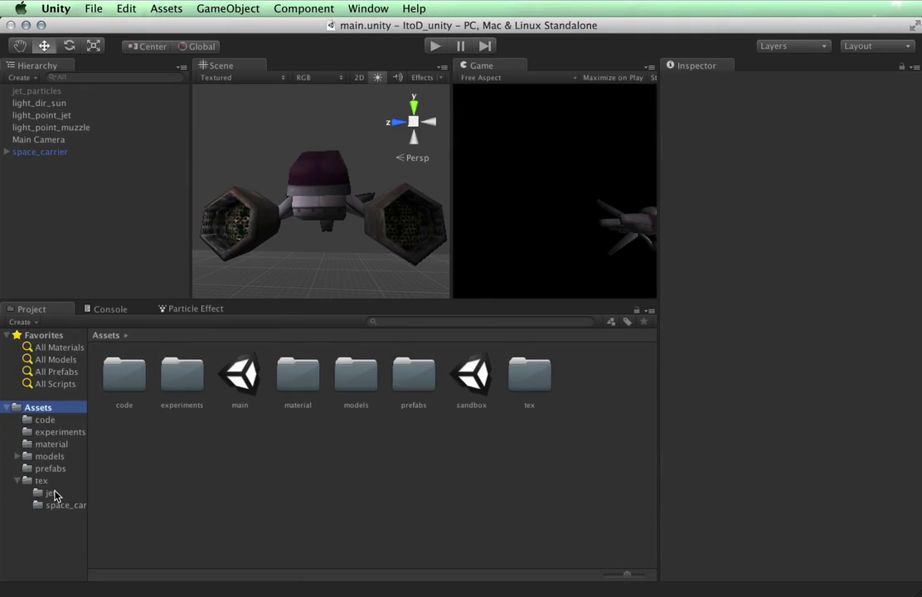
click(52, 494)
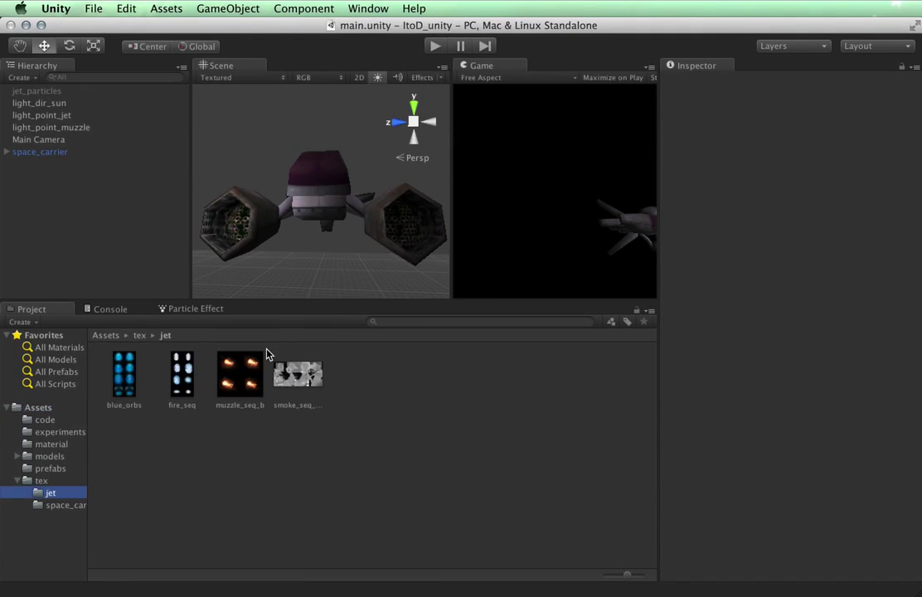
click(249, 369)
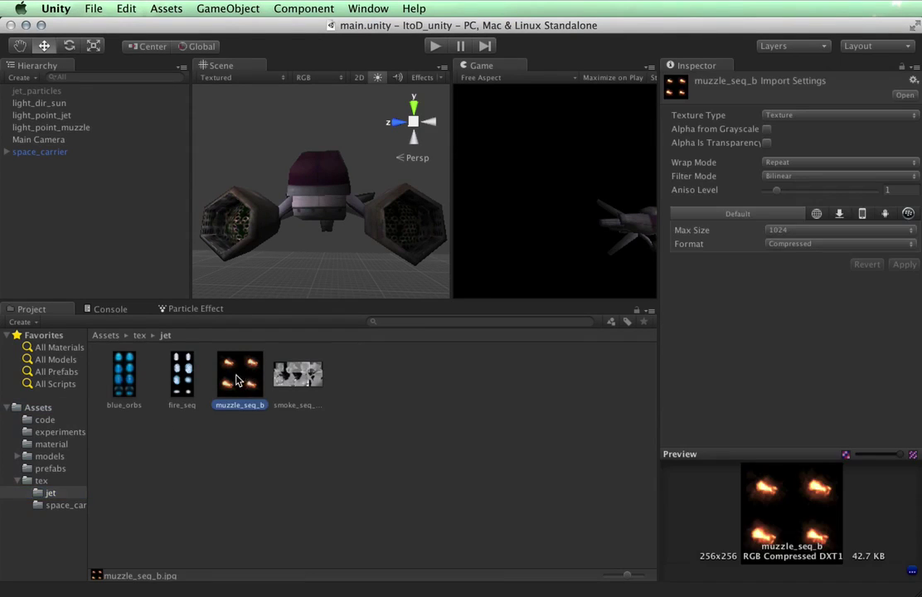
double_click(241, 364)
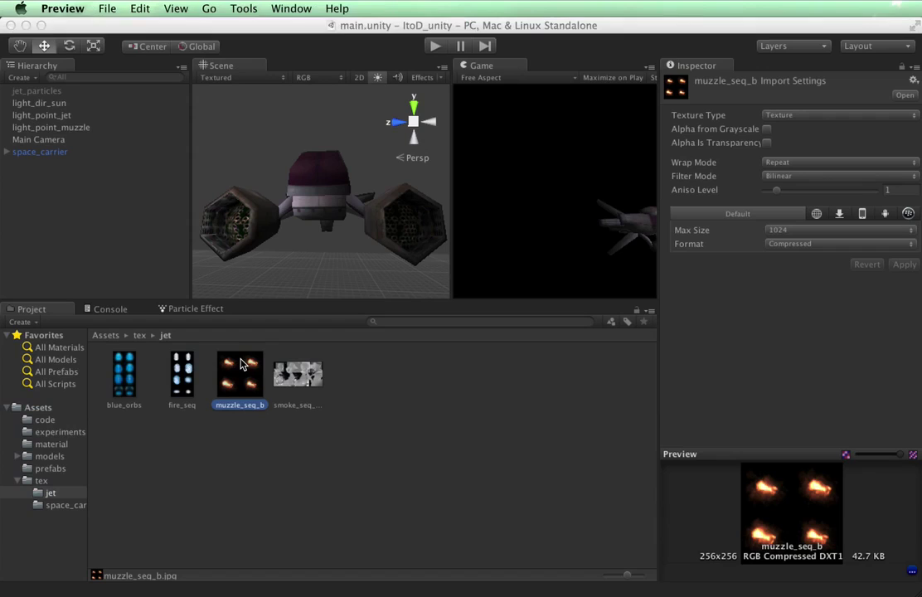
drag(209, 39, 474, 158)
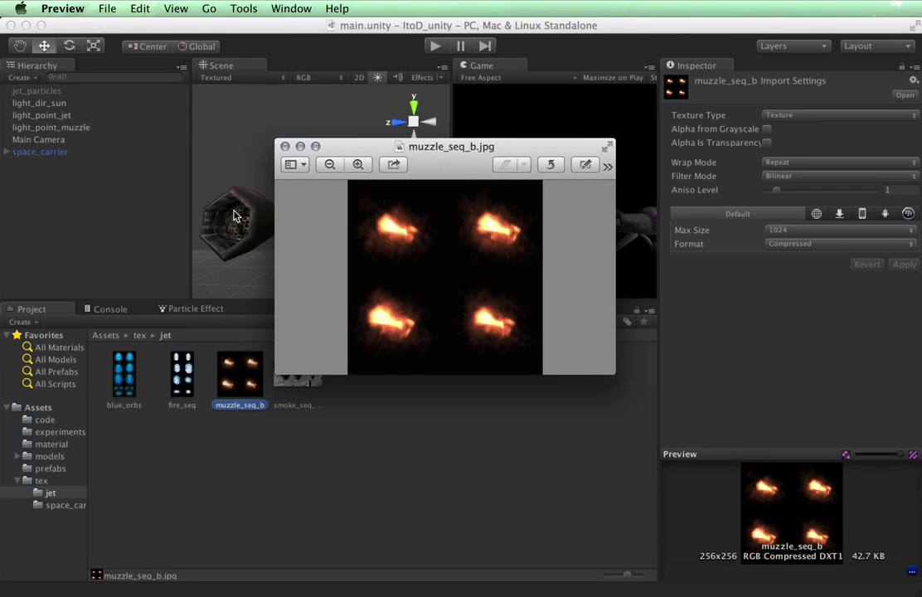
click(285, 147)
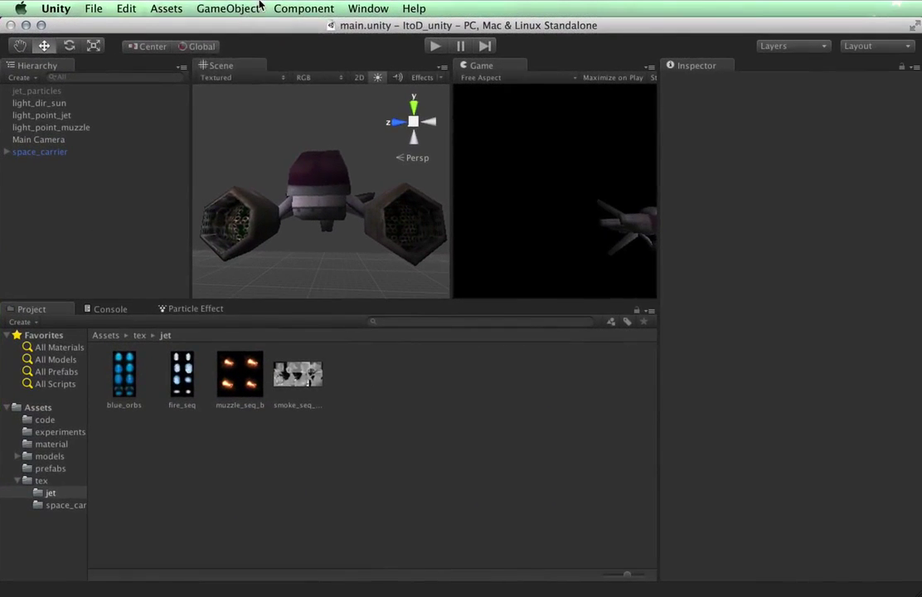
Create a new particle system in the scene.
click(257, 9)
mouse_move(257, 42)
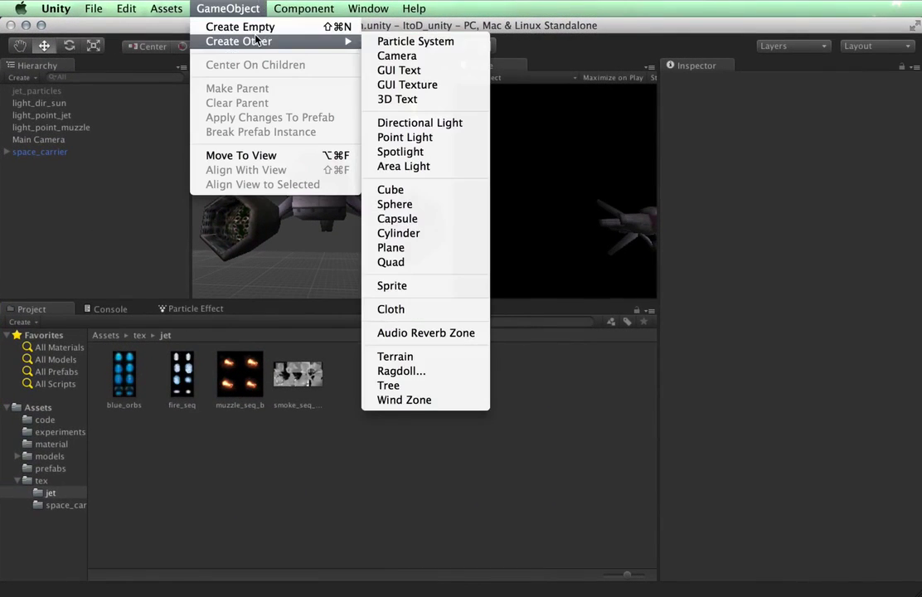
click(408, 42)
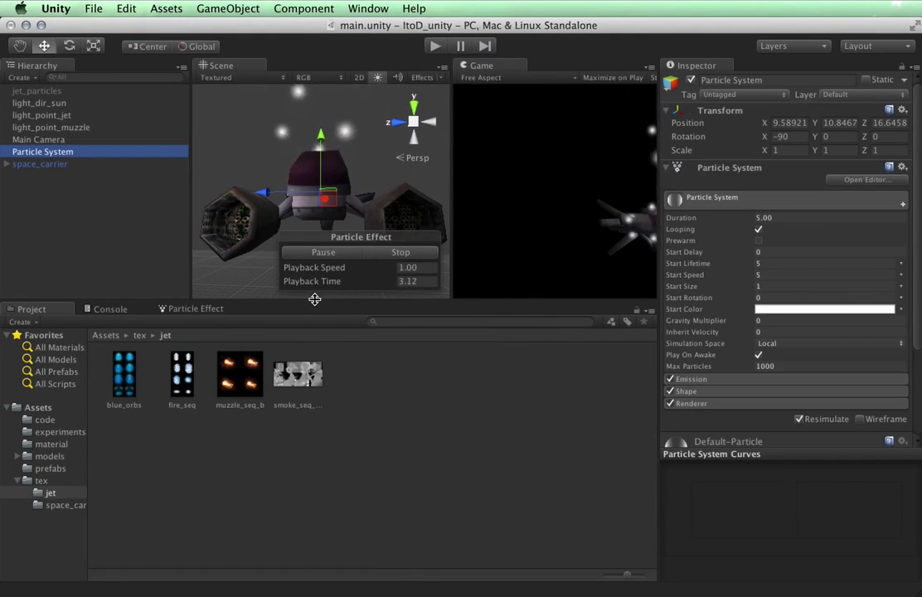
Enlarge the Scene view and dock the Game view with it as a tab.
drag(312, 298, 312, 374)
drag(662, 405, 715, 405)
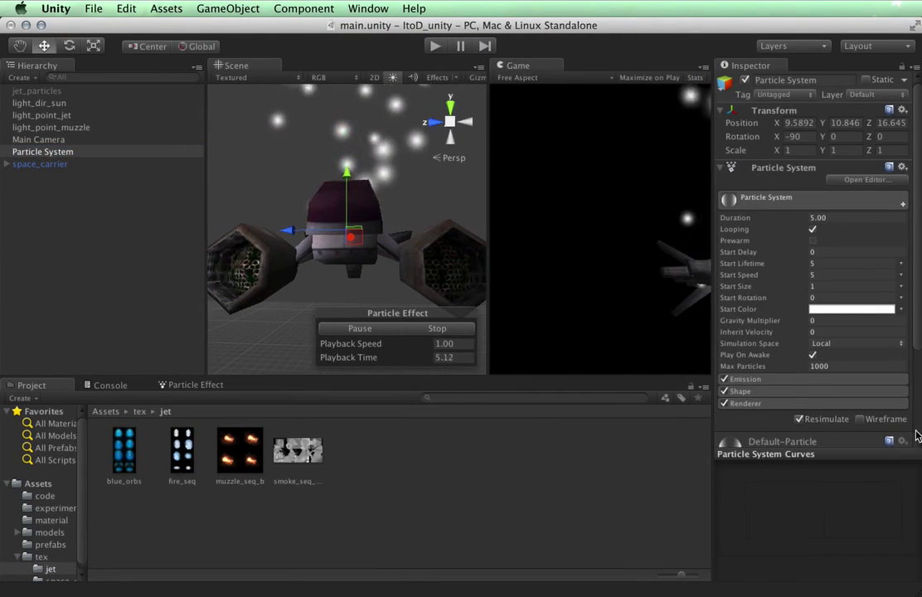
drag(533, 66, 231, 69)
Rotate the particle system to X 0, Y -90, Z 90 so it emits out behind the ship.
alt+drag(367, 264, 578, 301)
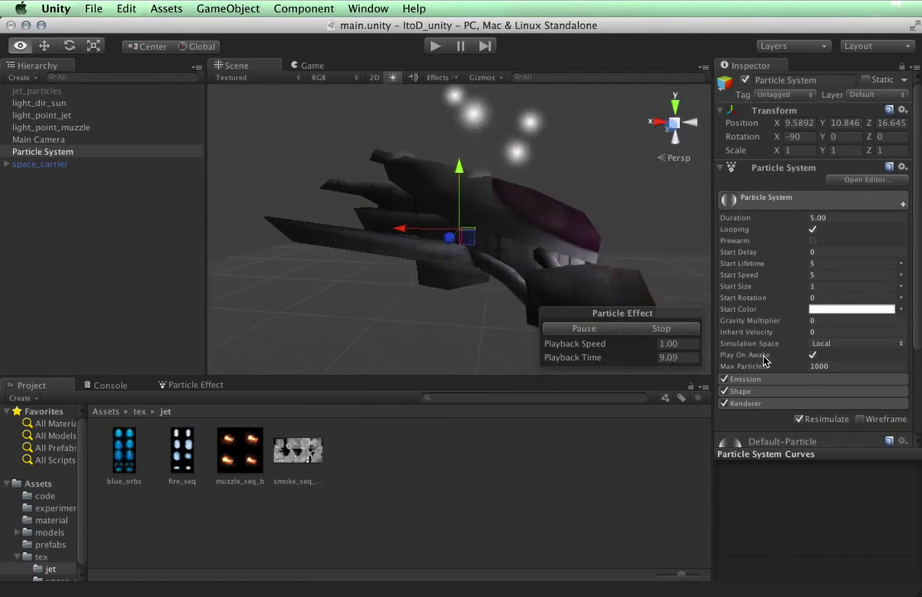
scroll(581, 302, down, 4)
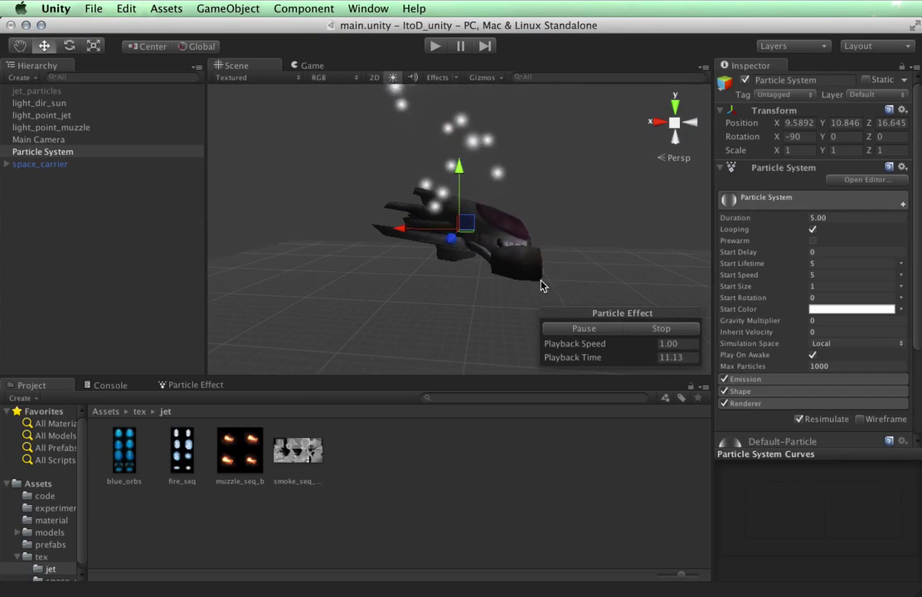
middle_drag(542, 286, 477, 292)
alt+drag(477, 292, 433, 222)
key(e)
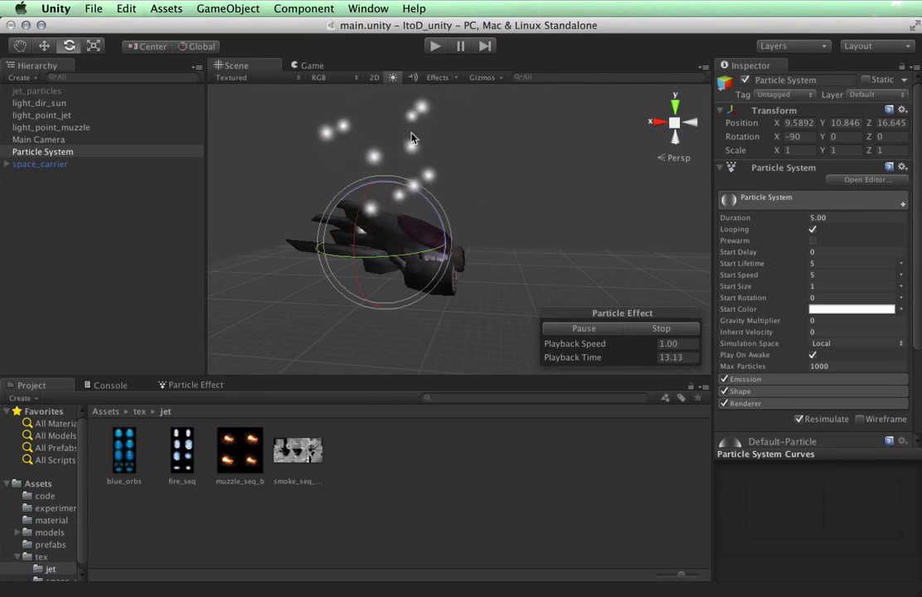
alt+drag(511, 197, 577, 261)
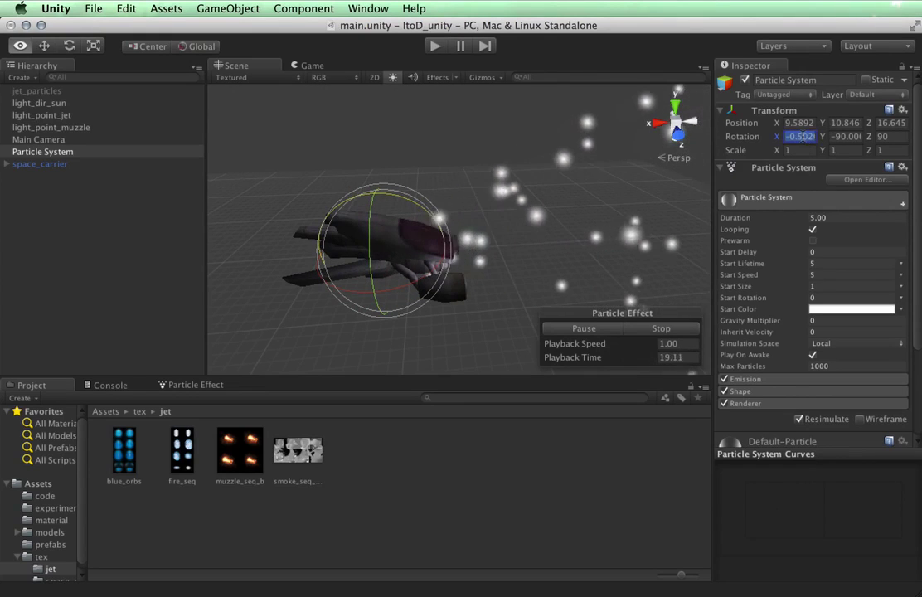
double_click(796, 136)
text(0)
key(Return)
Move the particle system to one engine's exhaust opening, at about X 6.31, Y 9.47, Z 14.77.
key(w)
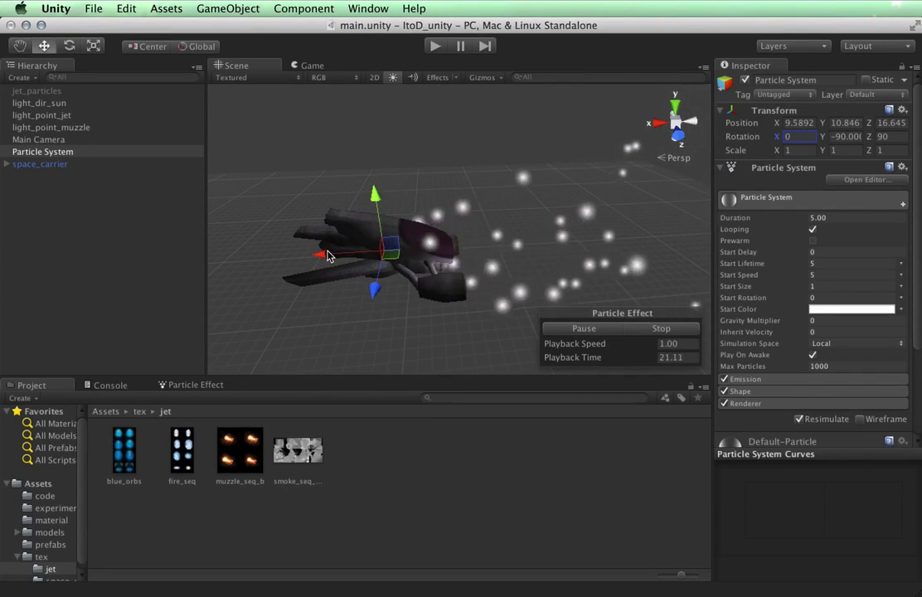
drag(334, 254, 481, 212)
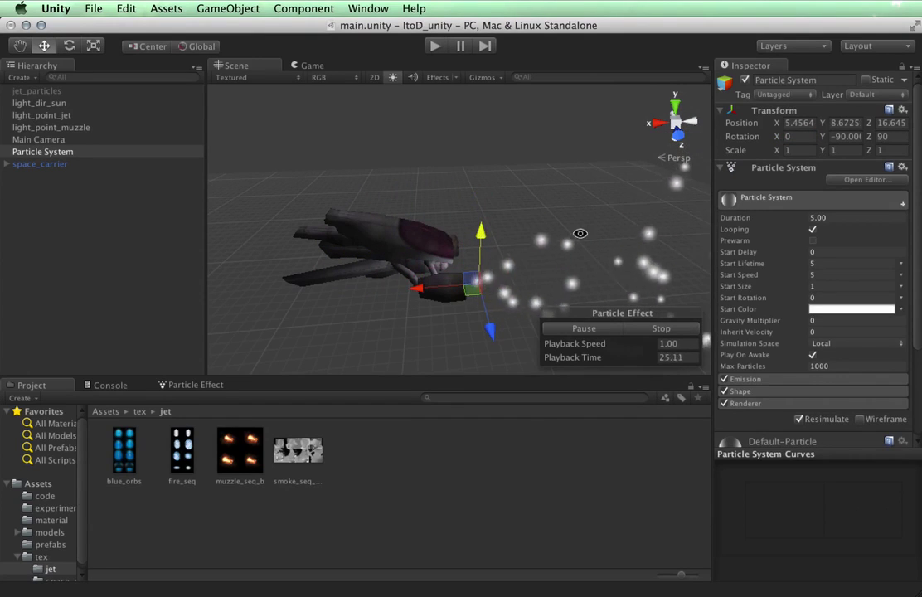
alt+drag(581, 235, 146, 85)
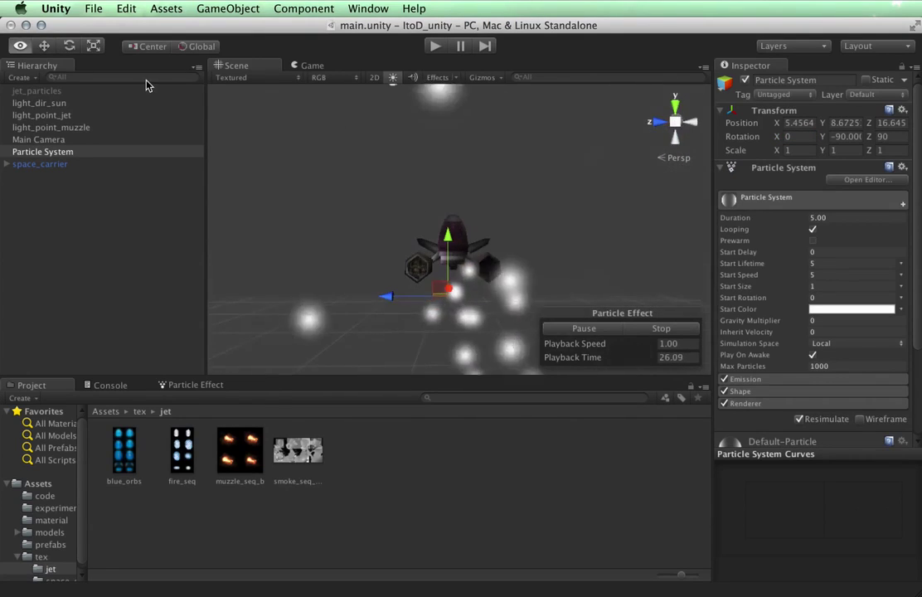
click(678, 141)
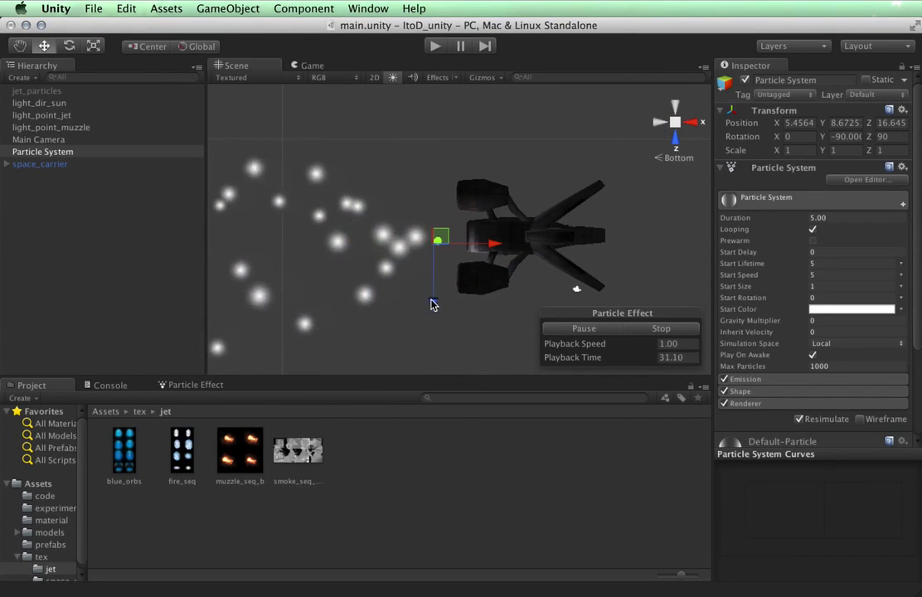
drag(432, 304, 525, 196)
alt+drag(364, 294, 511, 255)
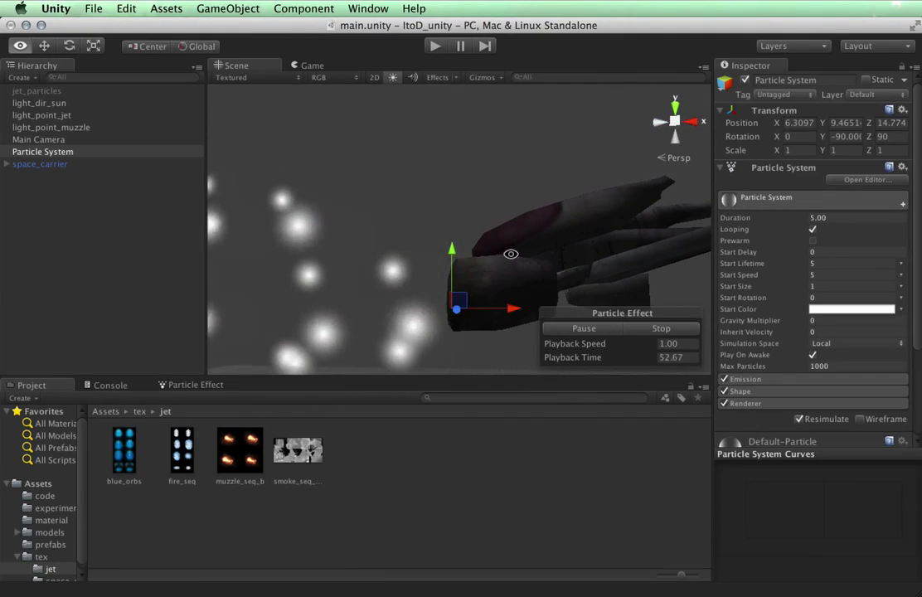
Set the particle system's duration to 1 and its start speed to 0.01.
click(851, 217)
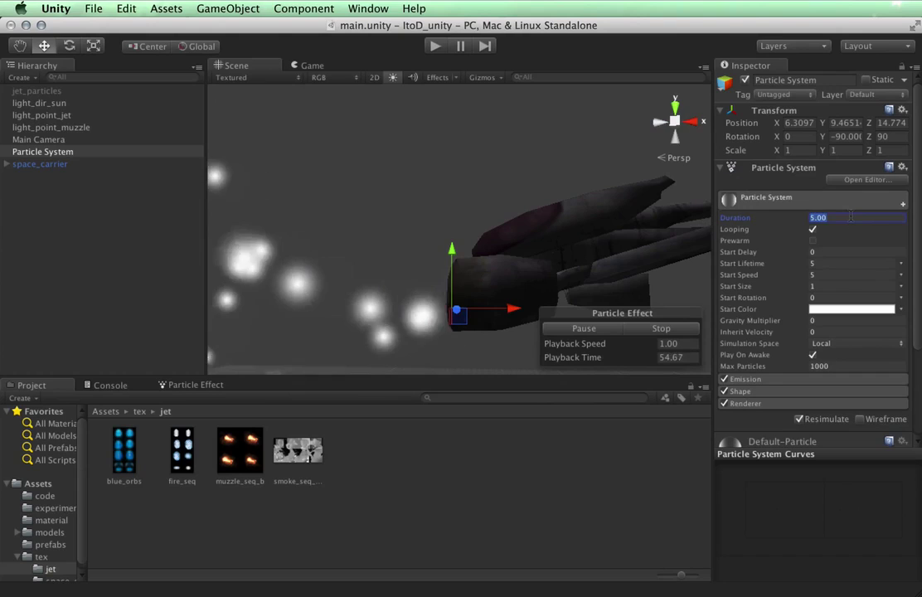
text(1)
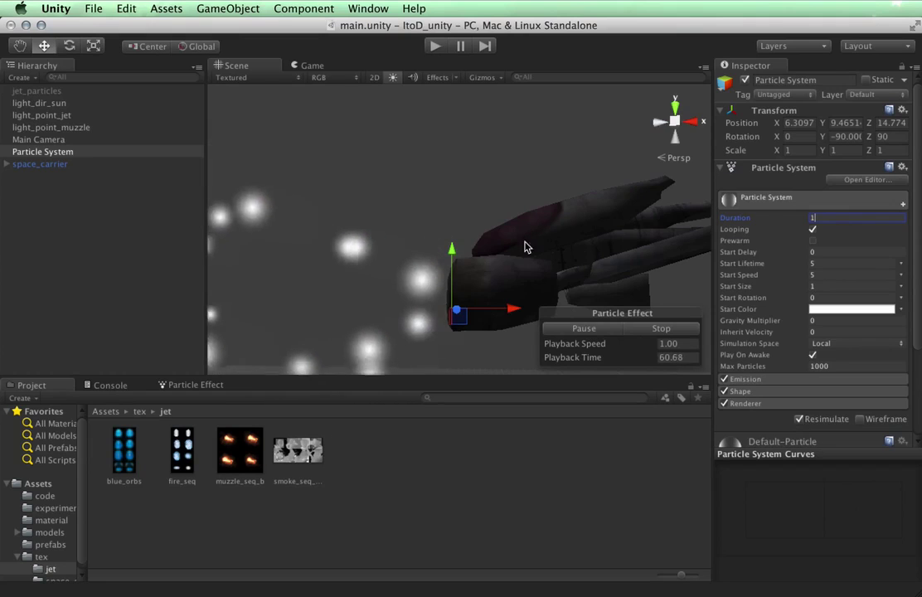
drag(777, 275, 842, 272)
key(BackSpace)
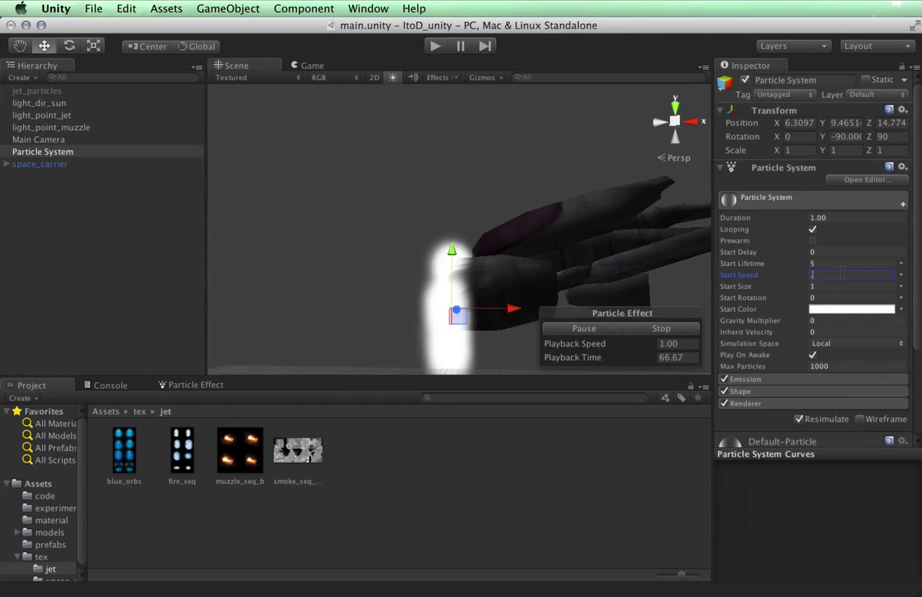
text(.01)
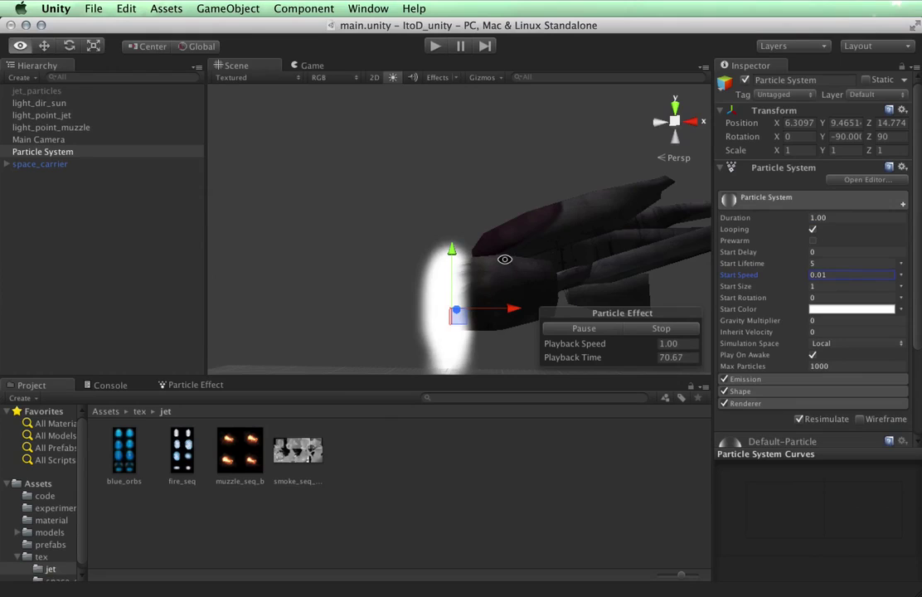
Set the particles' start size to 0.6.
alt+drag(605, 257, 370, 222)
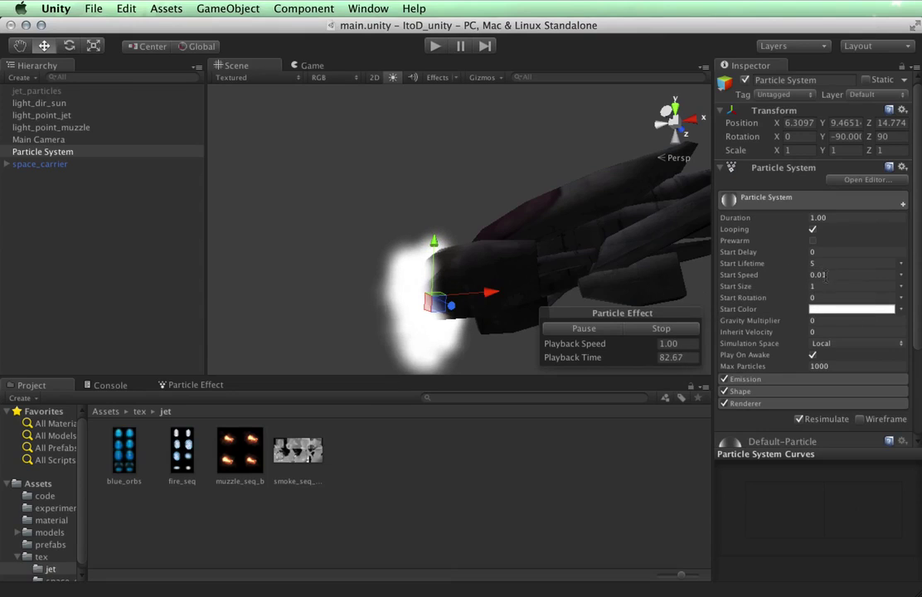
click(826, 287)
text(.5)
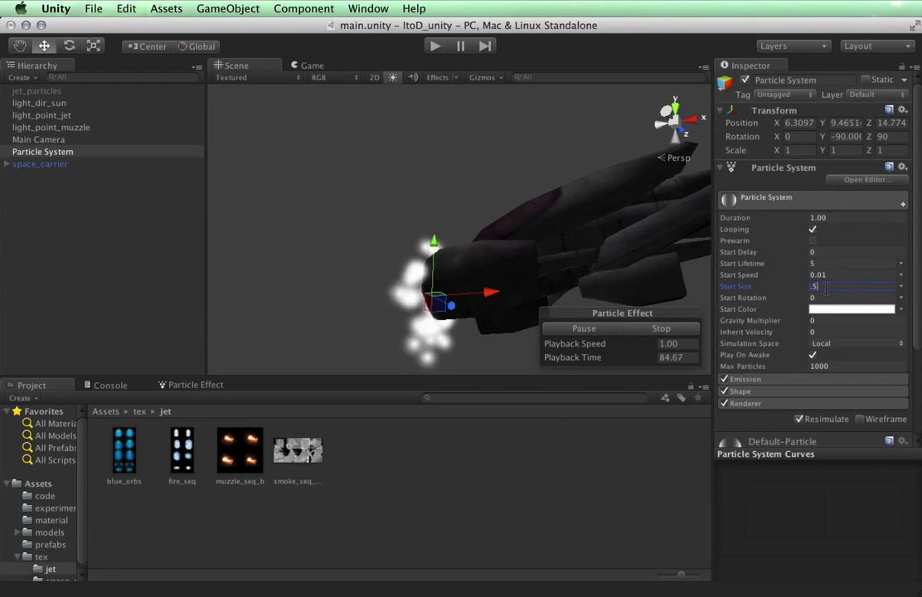
key(BackSpace)
text(6)
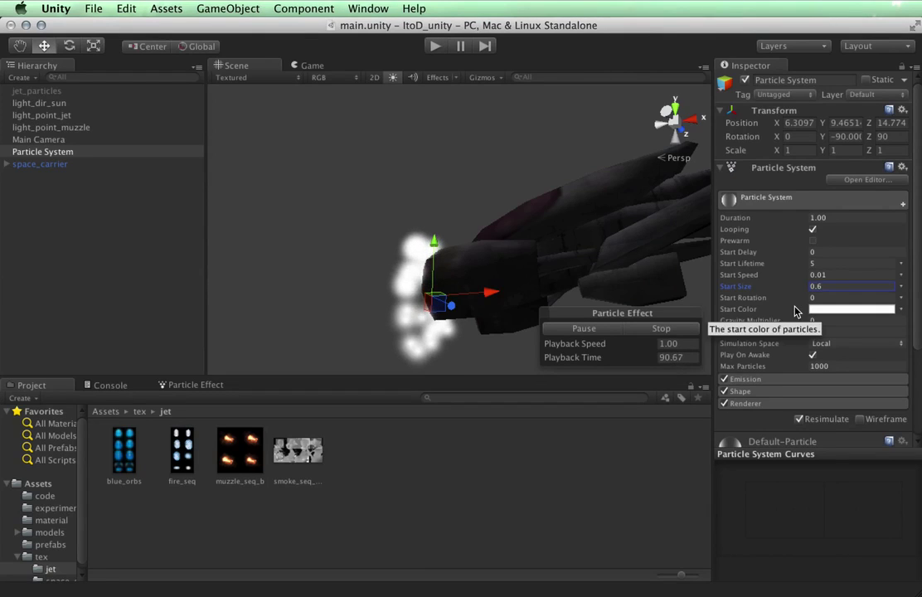
Assign the muzzle material from the material folder to the particle system.
scroll(794, 310, down, 4)
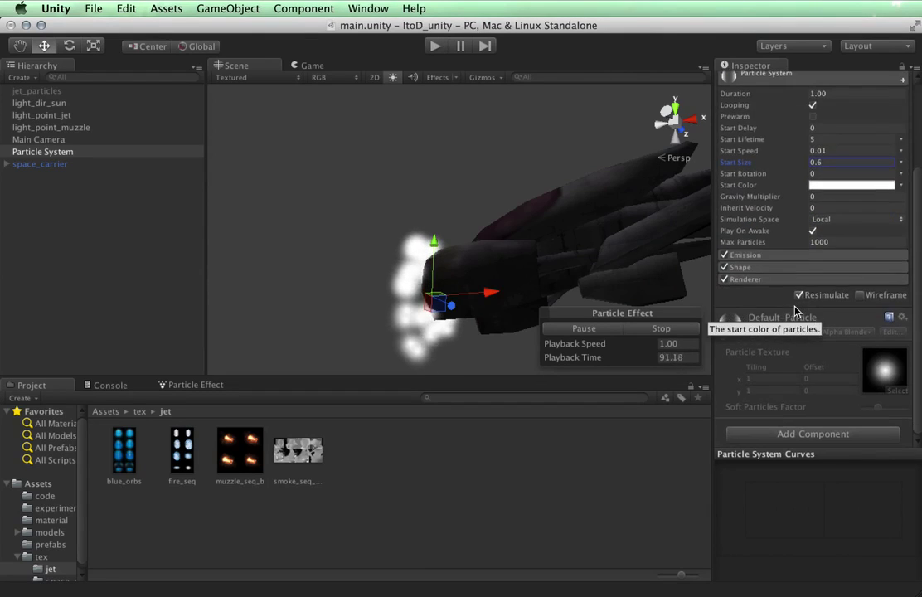
click(52, 521)
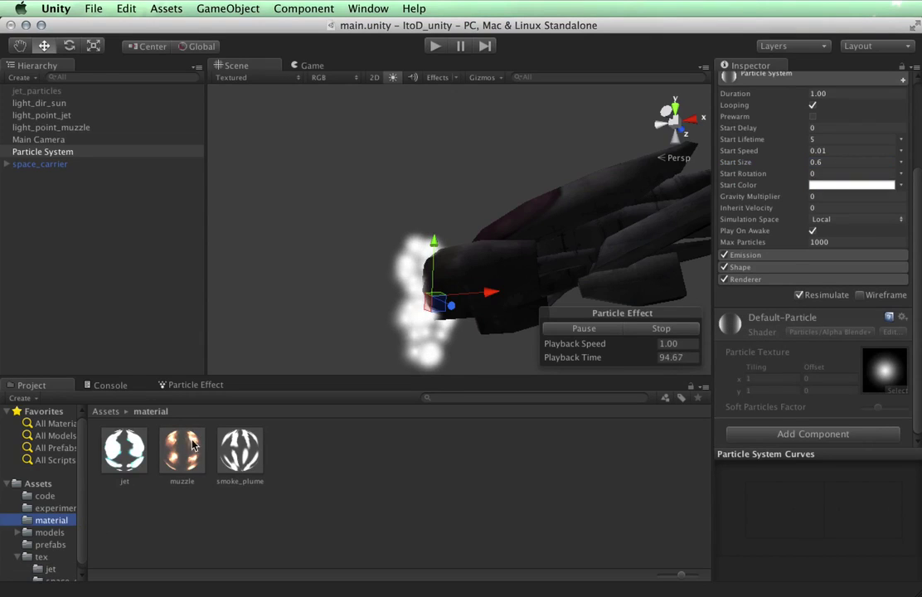
drag(189, 454, 43, 154)
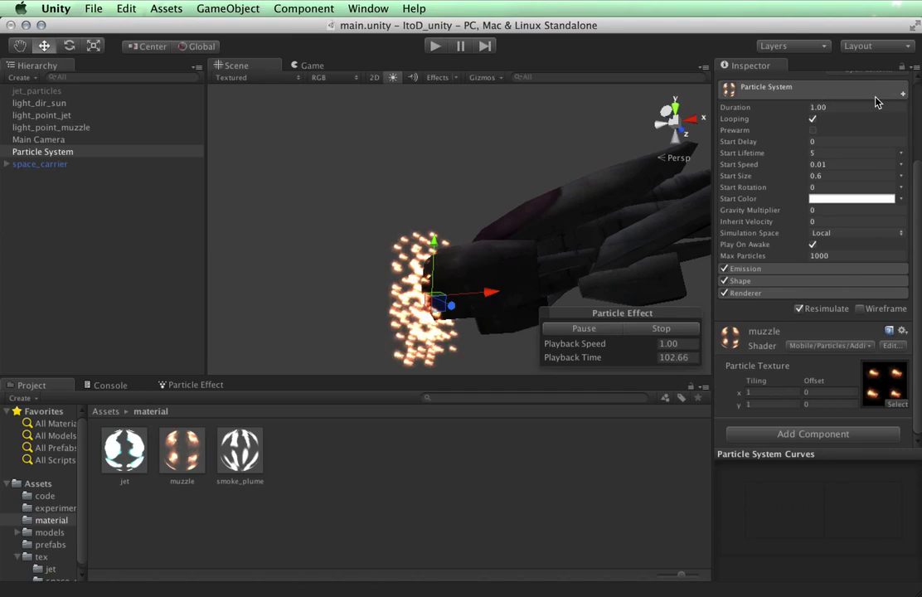
Add the Texture Sheet Animation module to the particle system and set its tiles to X 2, Y 2.
click(903, 93)
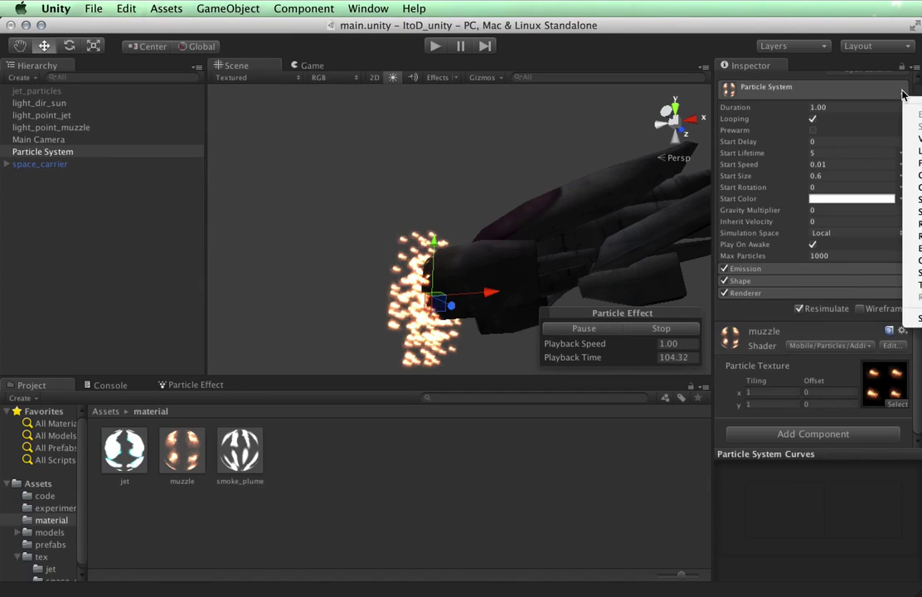
click(913, 285)
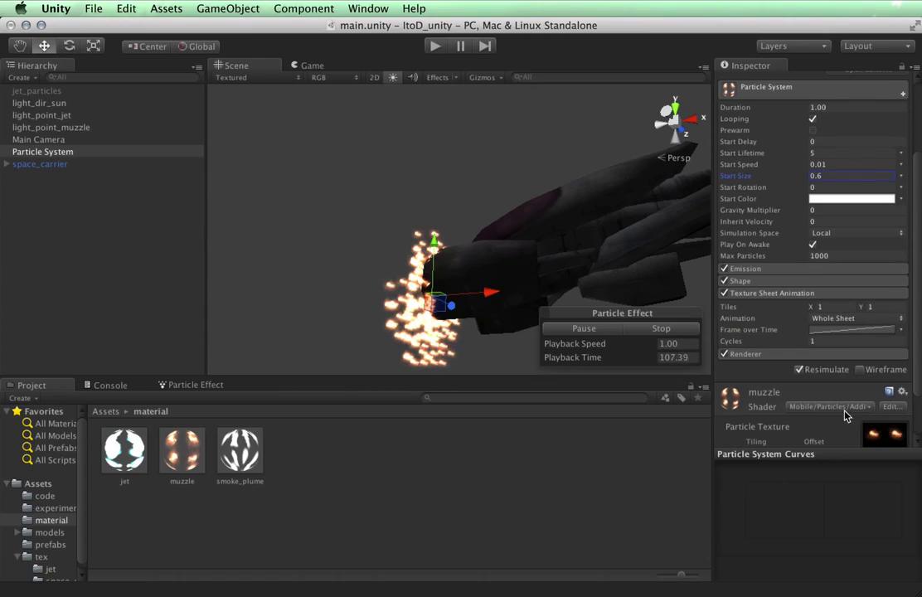
scroll(865, 417, down, 2)
click(840, 258)
text(2)
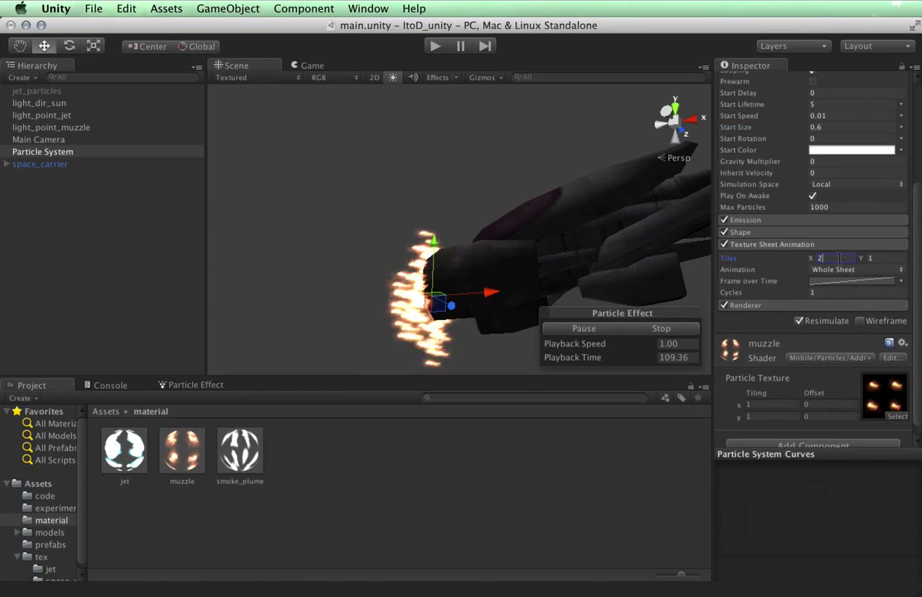
key(Tab)
text(2)
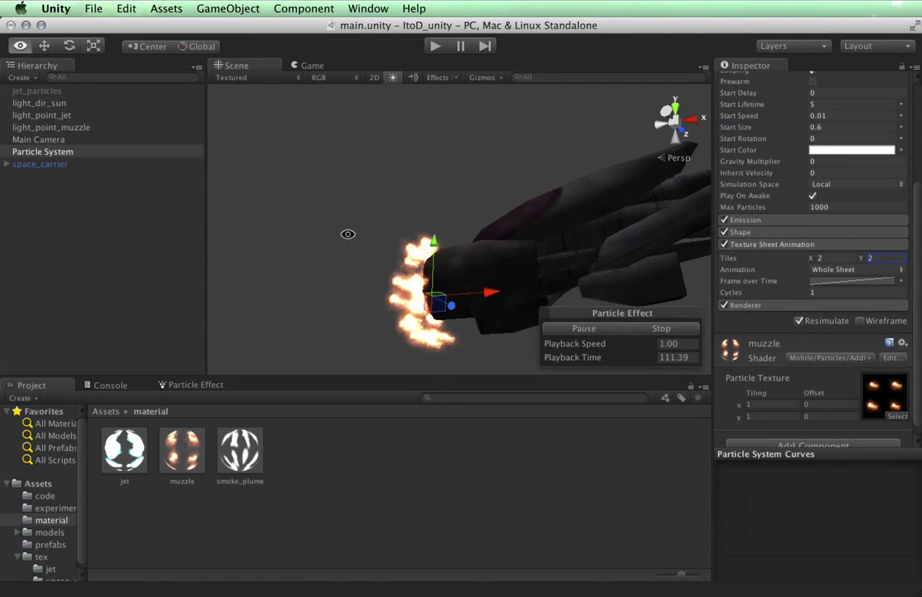
Examine the spread of the flame particles around the engine exhaust from behind the ship.
alt+drag(350, 232, 618, 213)
scroll(619, 213, up, 2)
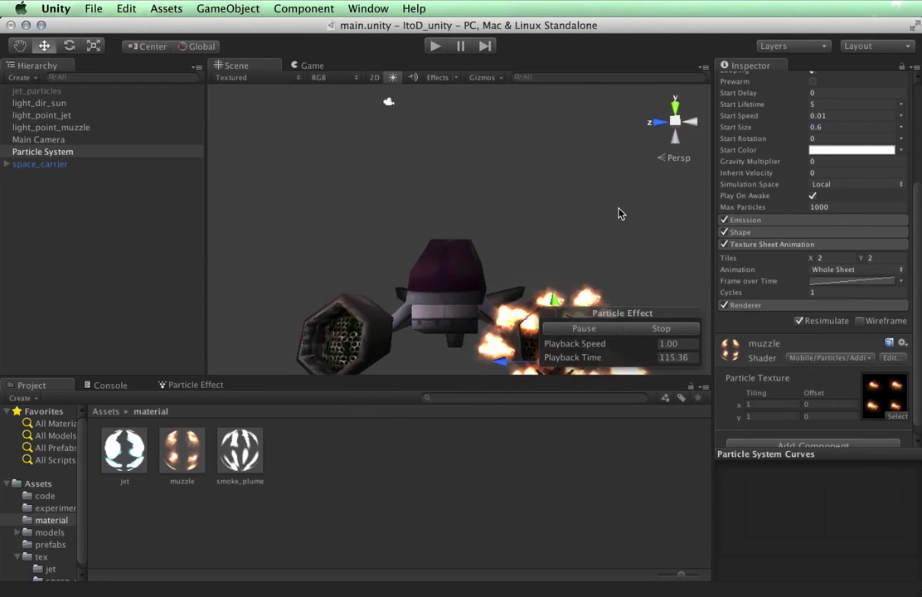
alt+right_drag(603, 177, 564, 224)
alt+drag(565, 224, 380, 313)
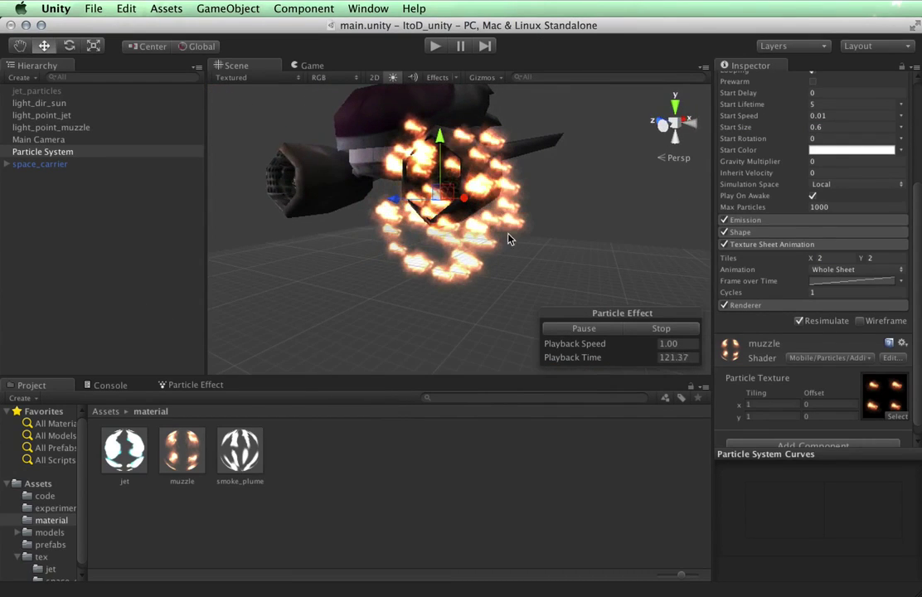
alt+drag(531, 136, 439, 104)
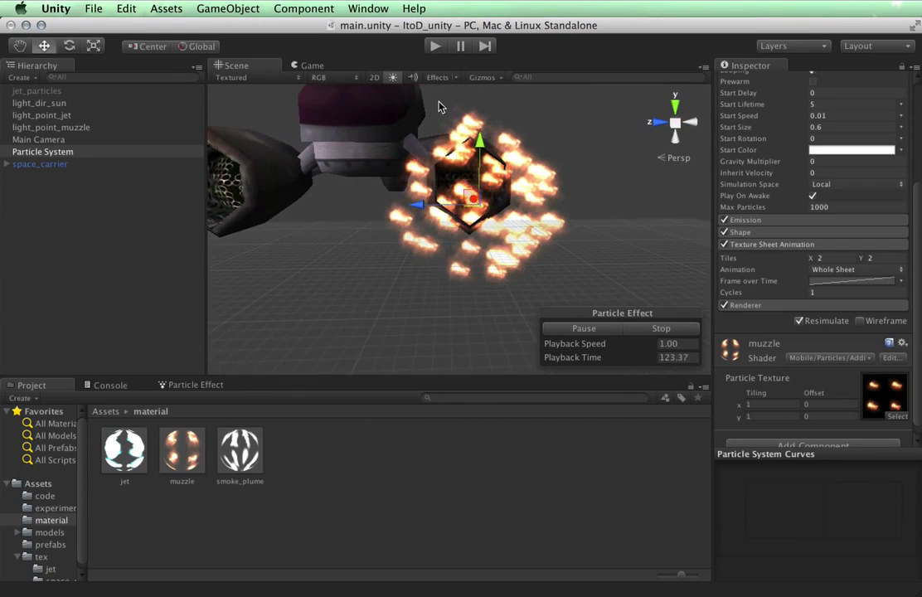
Switch the particle emitter's shape to Box and raise the emitter to the centre of the engine exhaust.
scroll(539, 145, up, 3)
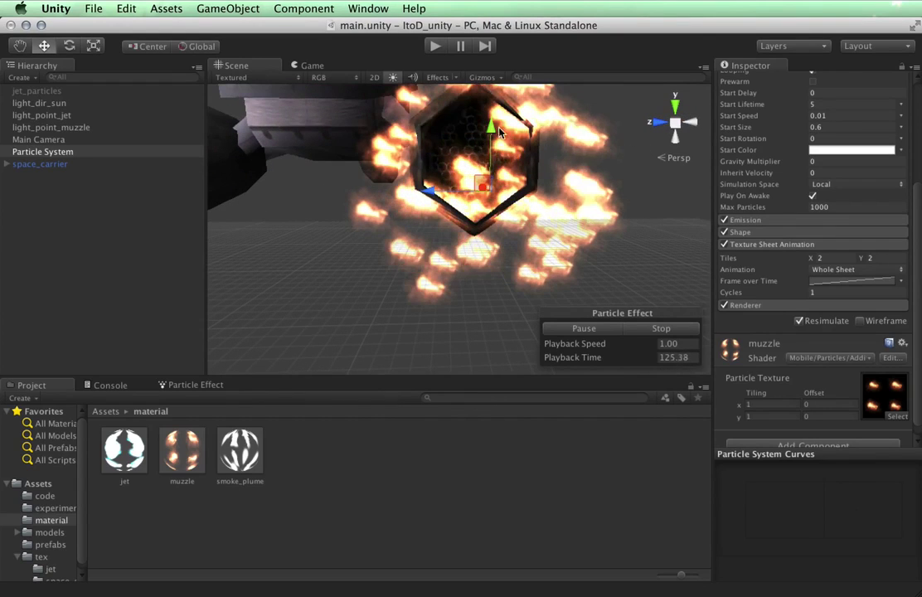
alt+drag(623, 187, 663, 211)
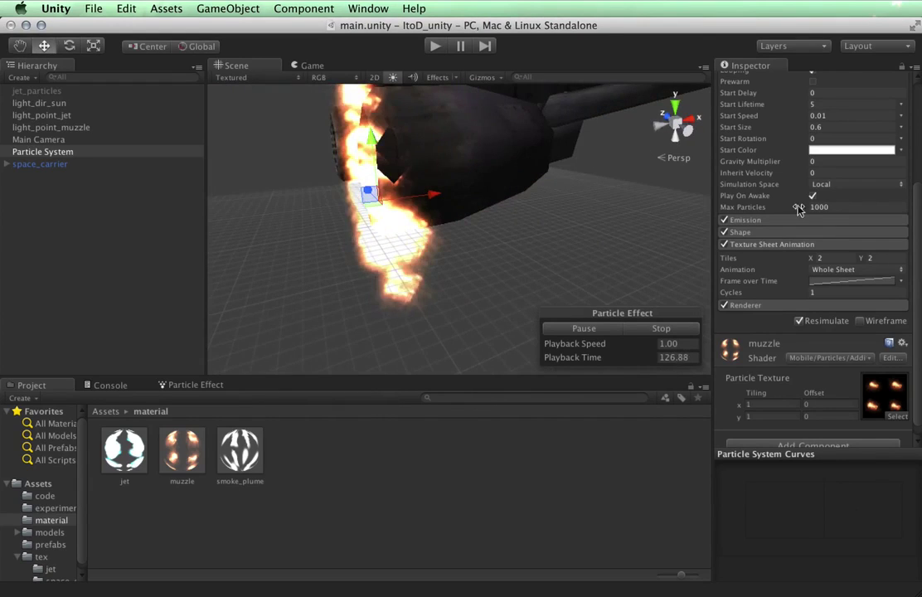
click(747, 220)
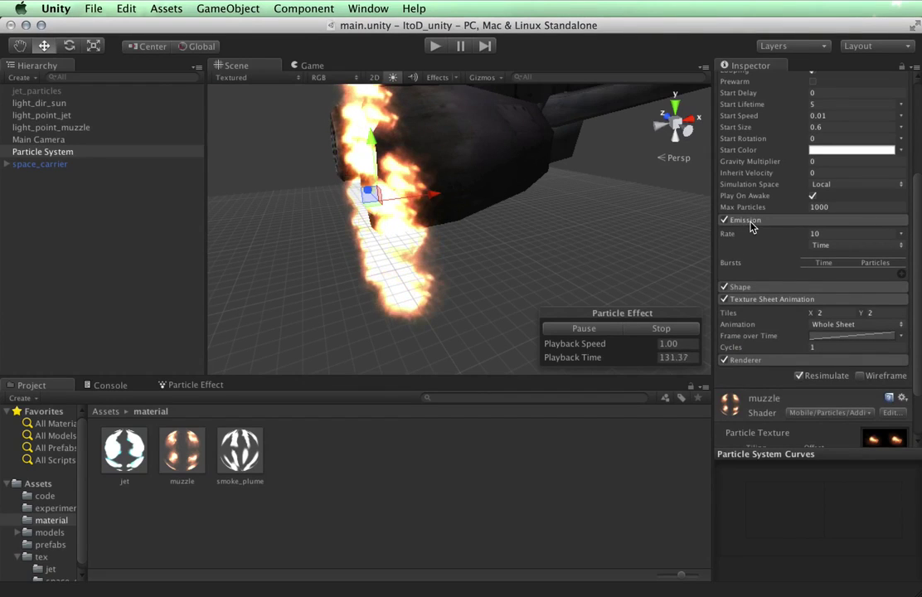
click(739, 287)
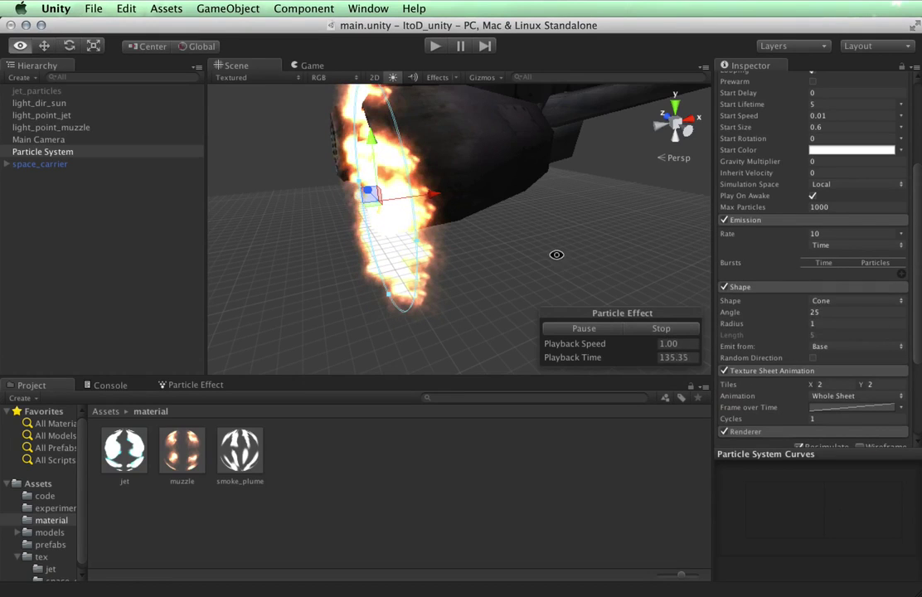
alt+drag(557, 255, 503, 305)
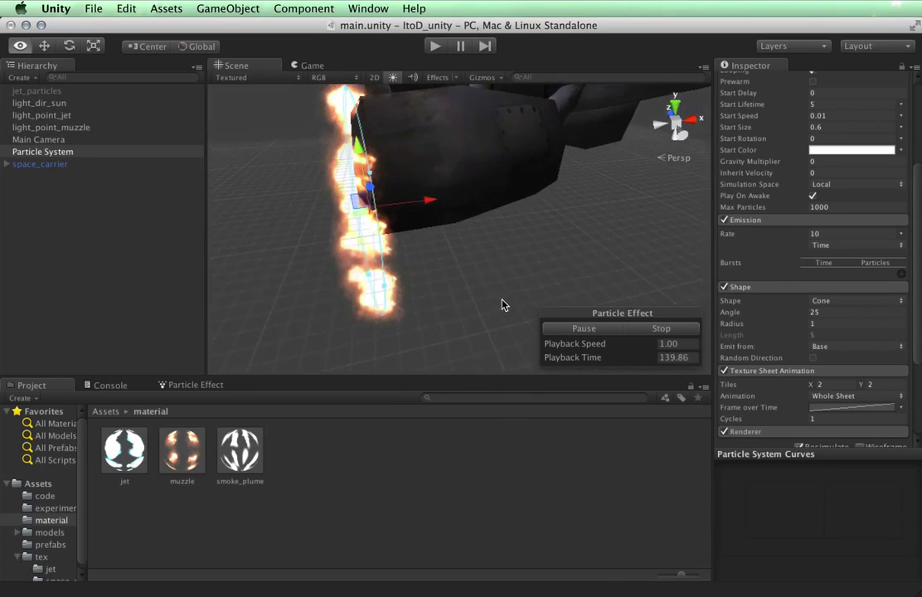
click(850, 302)
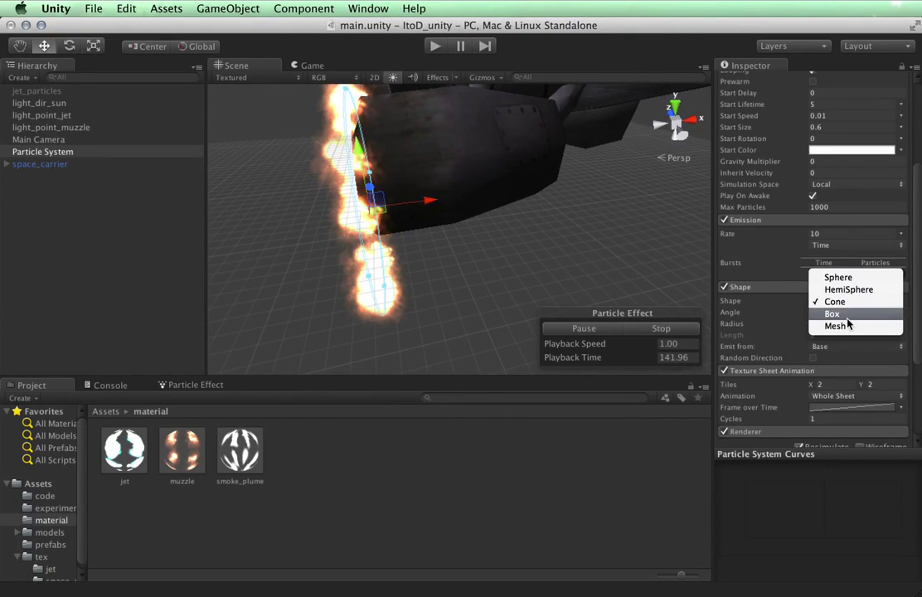
click(838, 314)
alt+drag(630, 265, 615, 247)
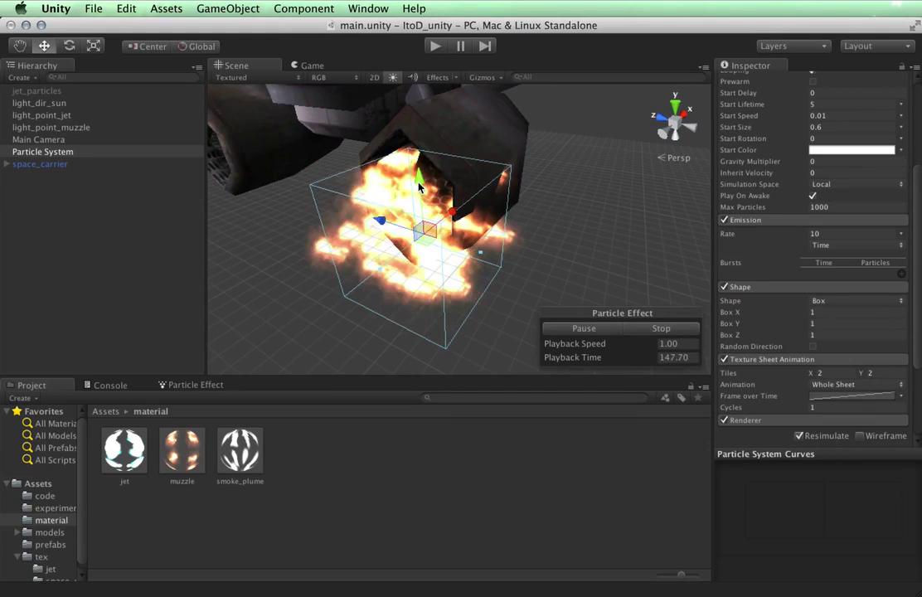
drag(419, 188, 418, 152)
Set the emitter box to 0.38 in X and 0.35 in Y, and centre it sideways in the exhaust opening.
alt+drag(656, 193, 511, 196)
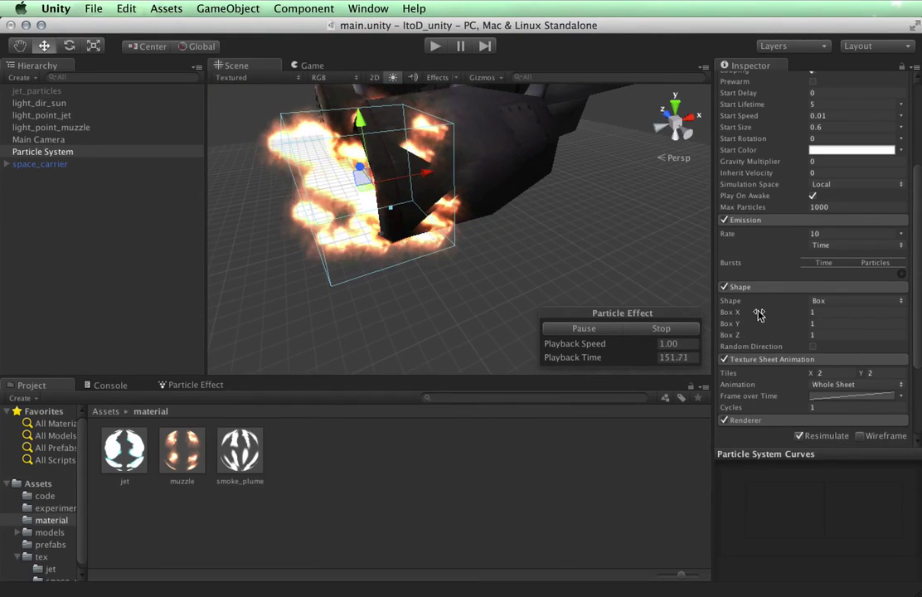
drag(762, 315, 733, 318)
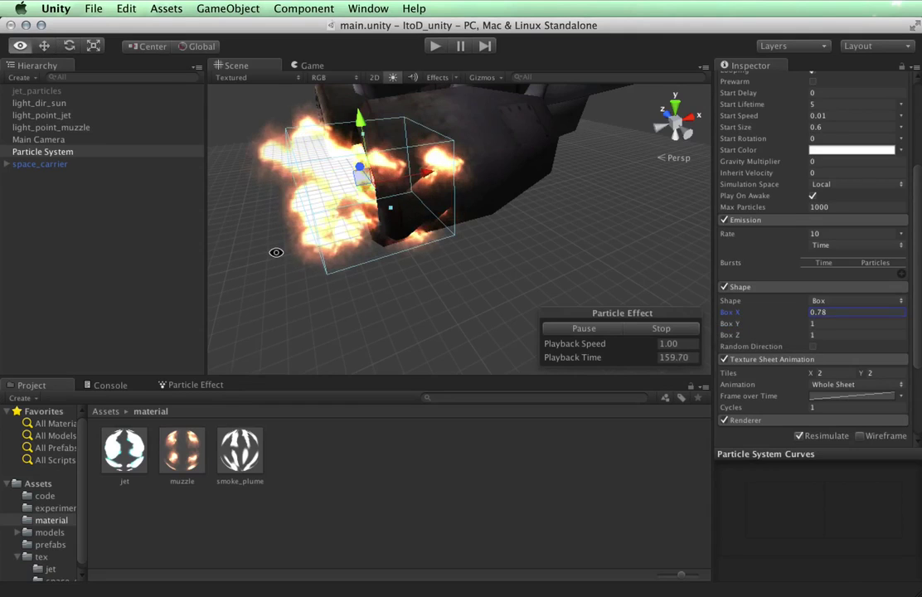
alt+drag(276, 251, 533, 204)
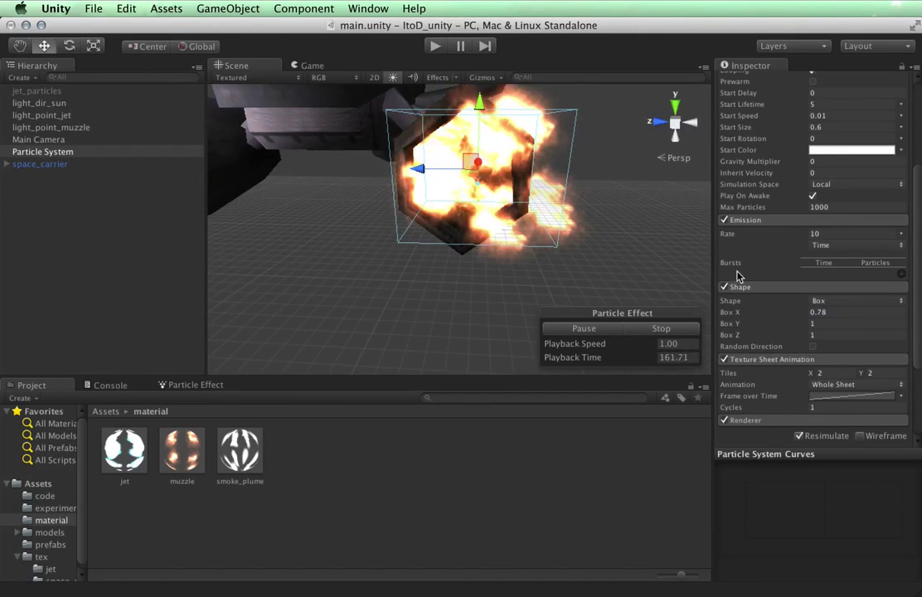
mouse_move(727, 311)
mouse_down()
mouse_move(748, 324)
mouse_move(723, 323)
mouse_up()
drag(420, 169, 412, 172)
Flatten the emitter box by setting its Z size to 0.06.
mouse_move(674, 201)
alt+mouse_down()
mouse_move(438, 230)
mouse_move(674, 222)
alt+mouse_up()
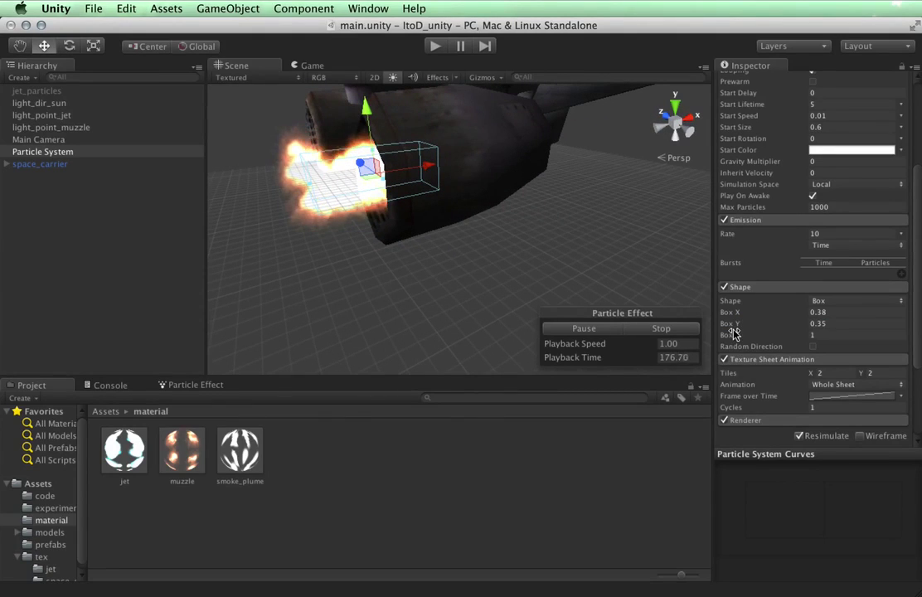
drag(734, 333, 709, 341)
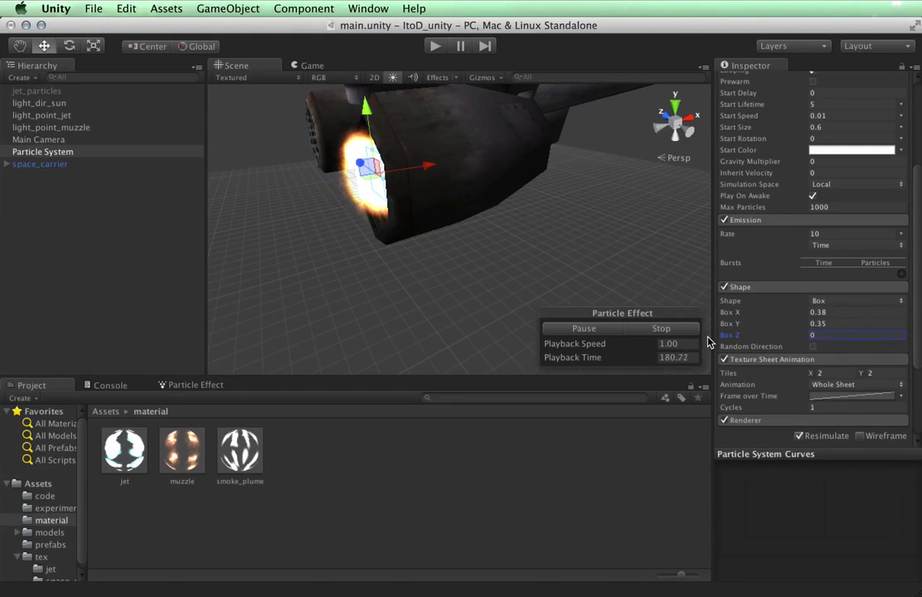
alt+drag(567, 298, 663, 251)
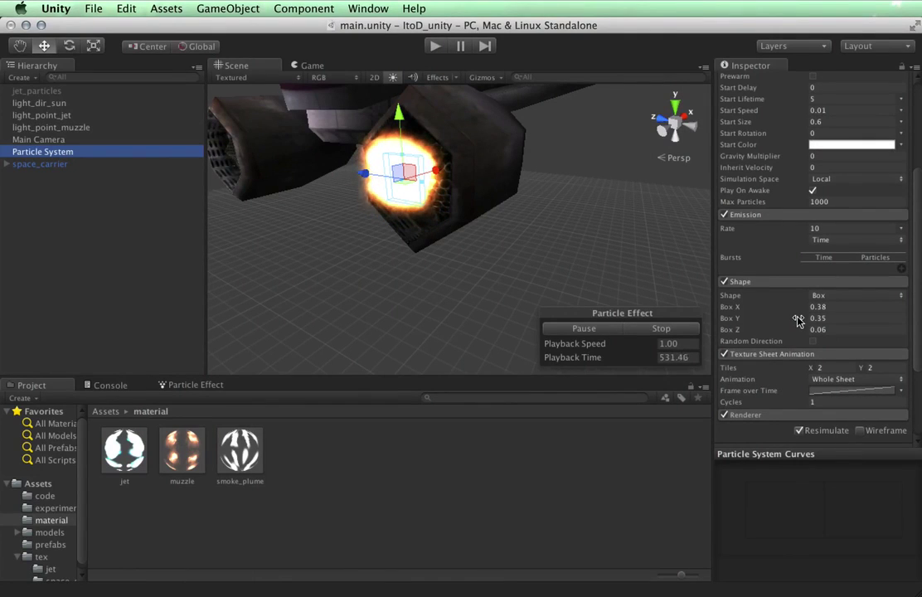
Shorten the particles' start lifetime to 0.28.
alt+drag(432, 233, 570, 226)
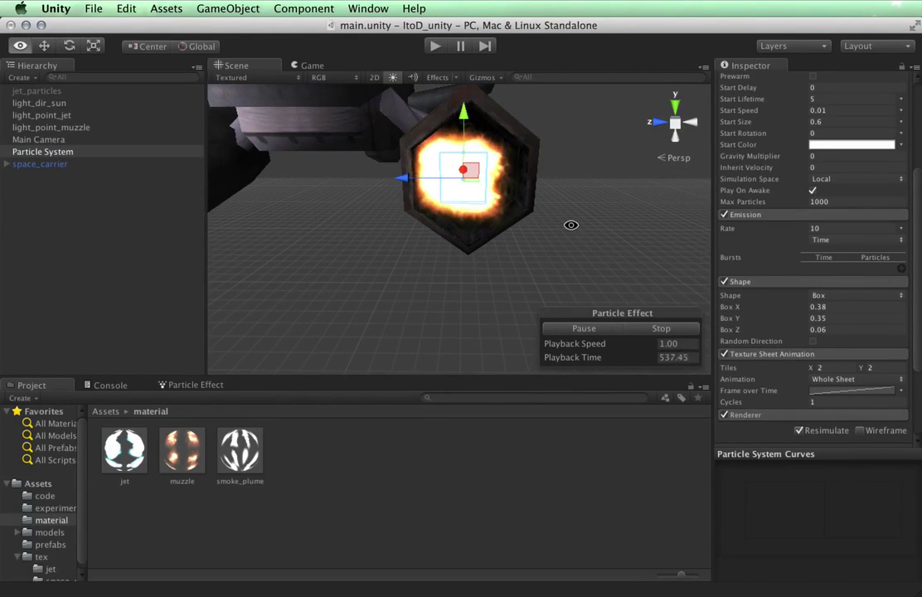
alt+drag(571, 225, 510, 226)
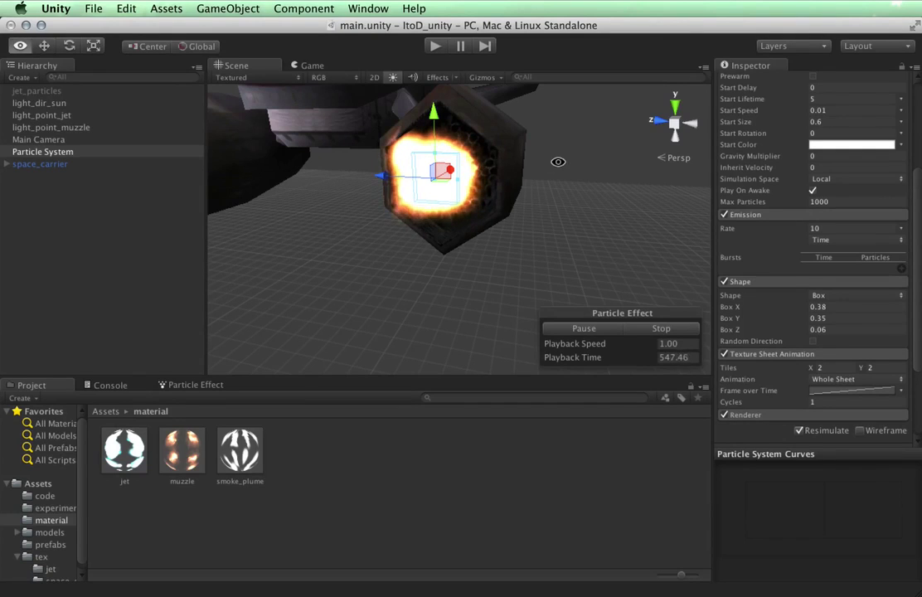
alt+drag(395, 158, 603, 123)
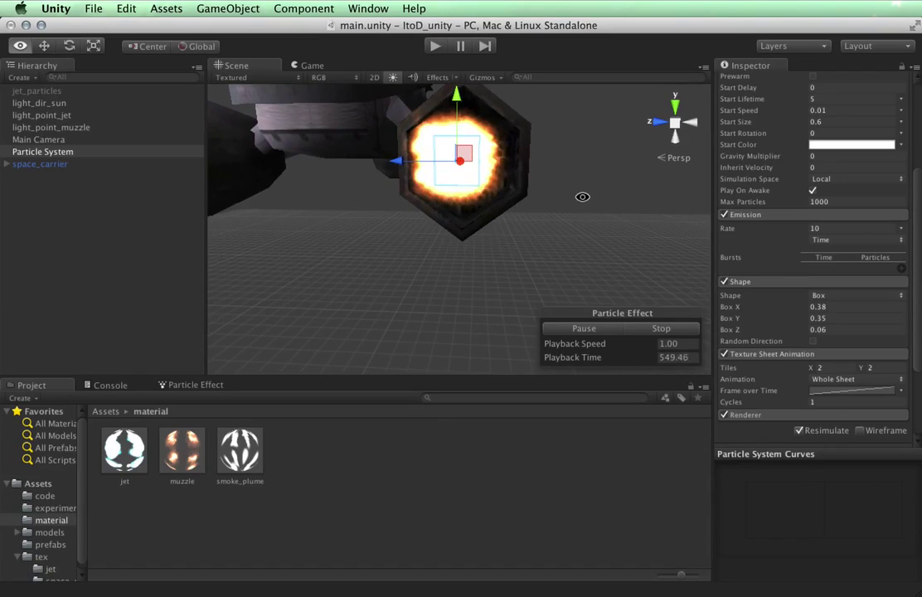
alt+drag(582, 198, 570, 204)
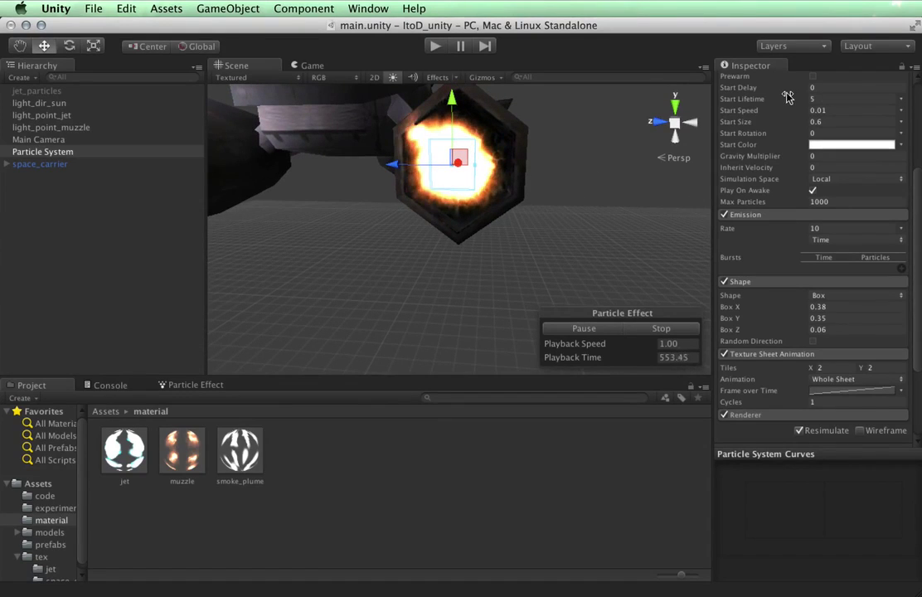
mouse_move(788, 97)
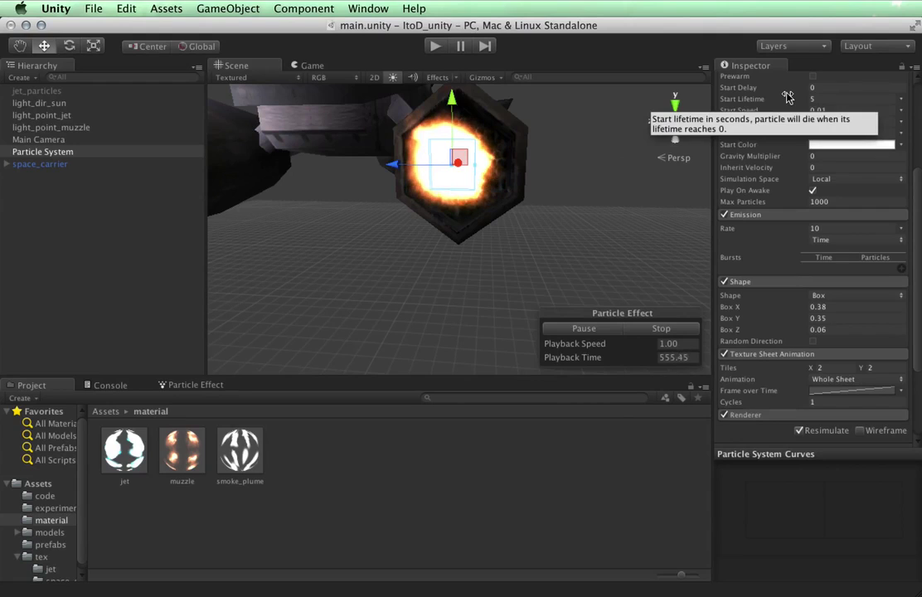
drag(788, 97, 485, 116)
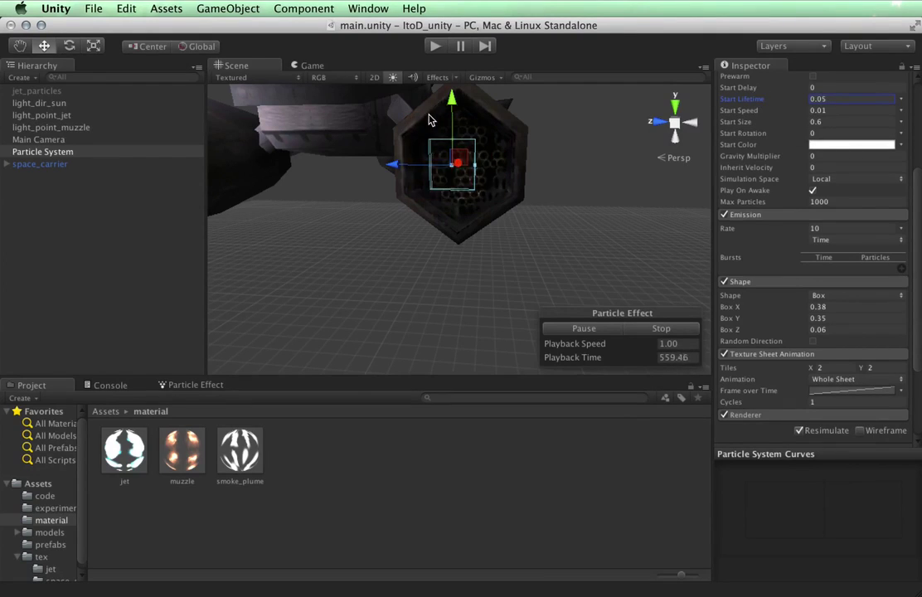
drag(428, 119, 467, 149)
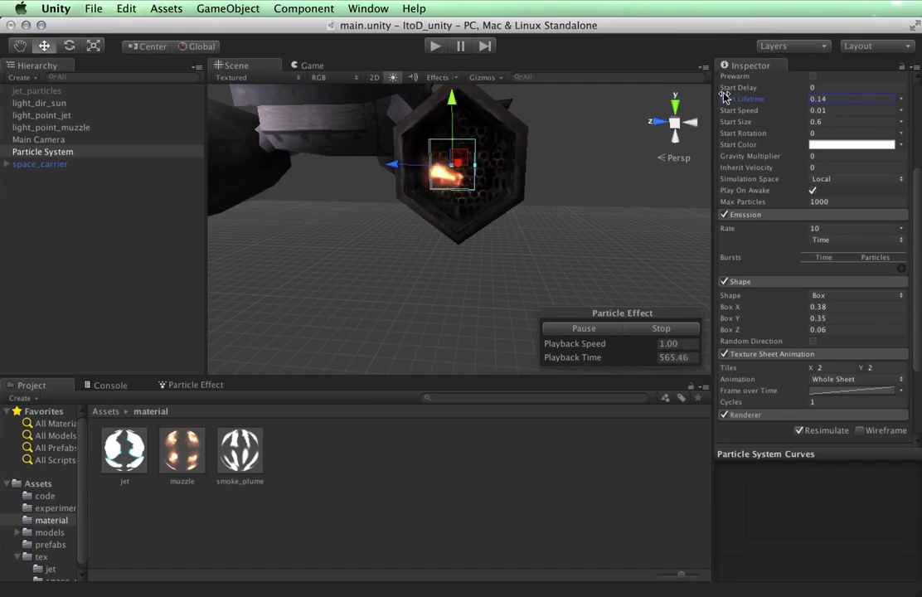
mouse_move(725, 95)
mouse_down()
mouse_move(763, 108)
mouse_move(730, 96)
mouse_up()
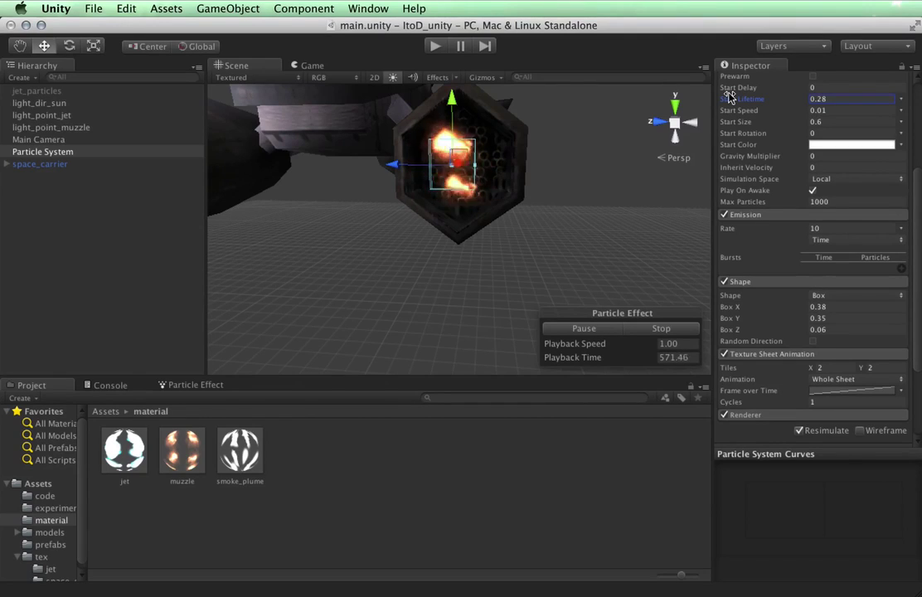
Examine the flame's placement in the engine exhaust from several angles and locate light_point_muzzle in the scene.
alt+drag(584, 172, 318, 386)
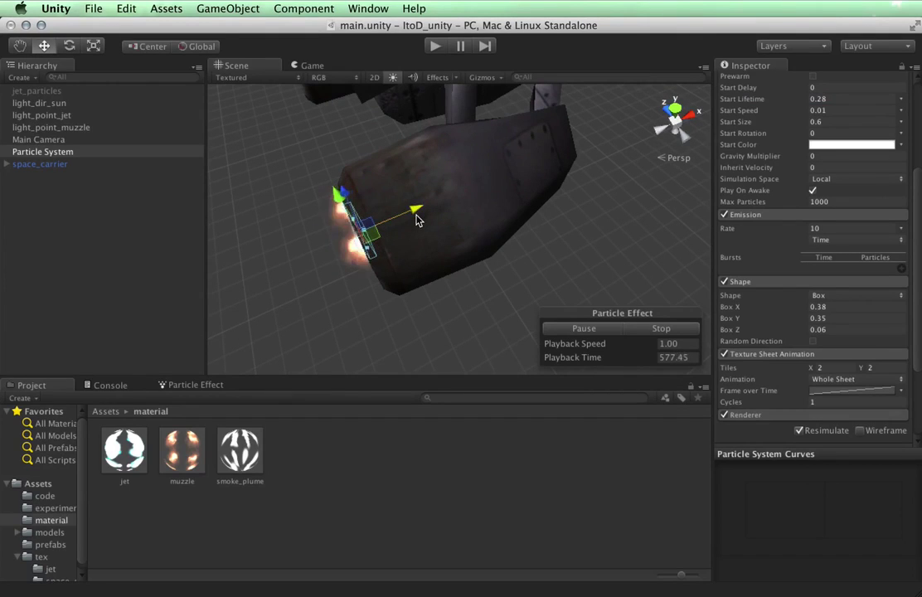
alt+drag(416, 219, 787, 144)
alt+drag(478, 234, 397, 165)
scroll(415, 190, up, 5)
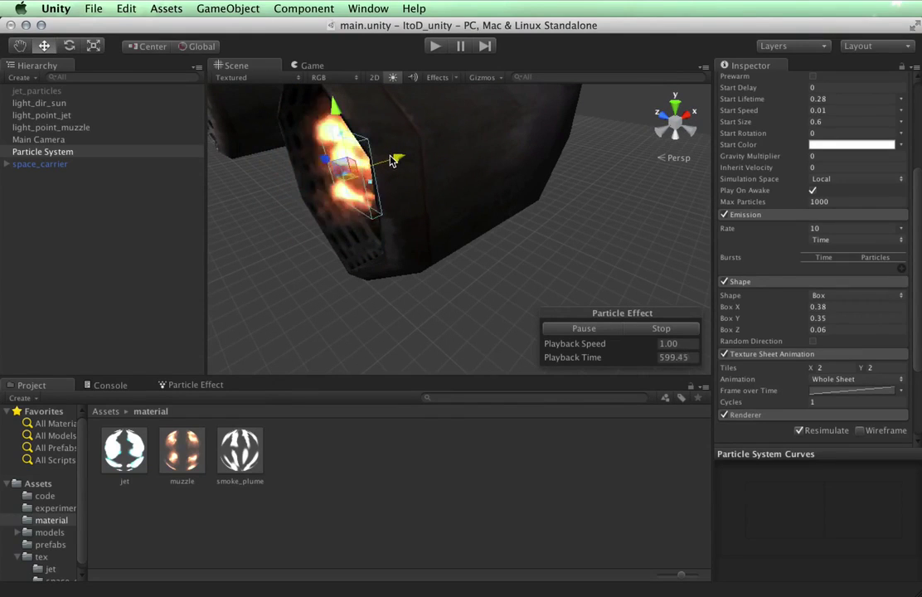
alt+drag(471, 257, 733, 264)
scroll(504, 253, down, 5)
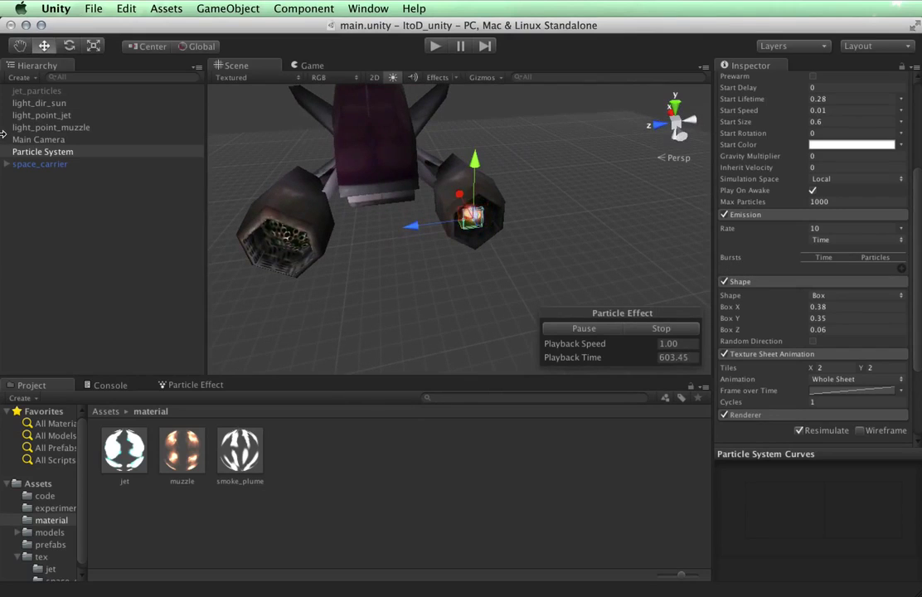
click(57, 128)
key(f)
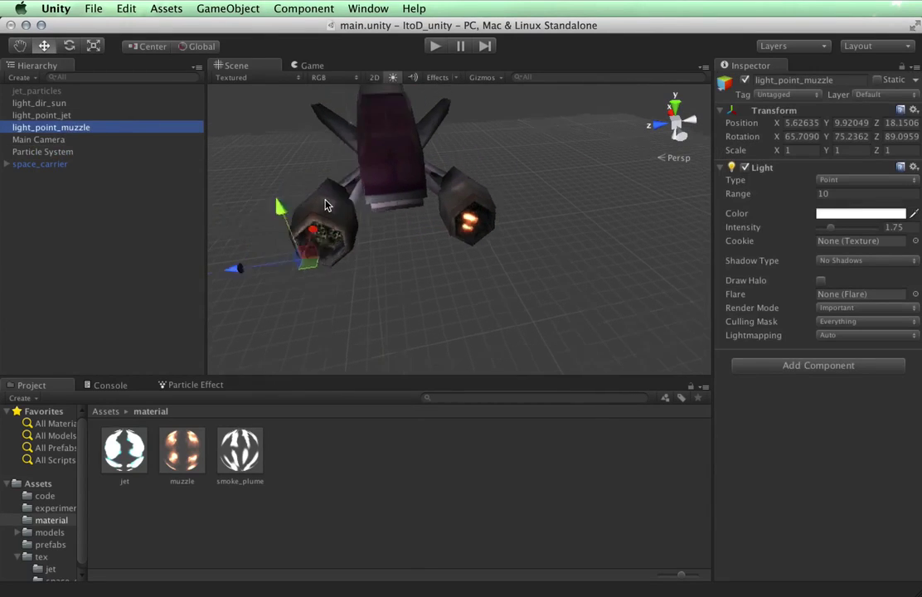
Rename the Particle System object to muzzle_flash.
click(47, 152)
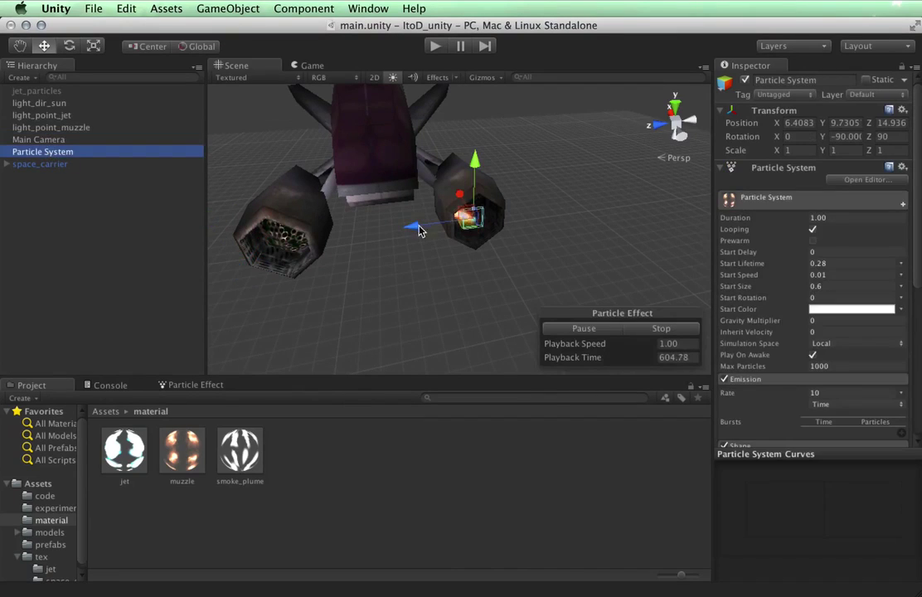
click(807, 80)
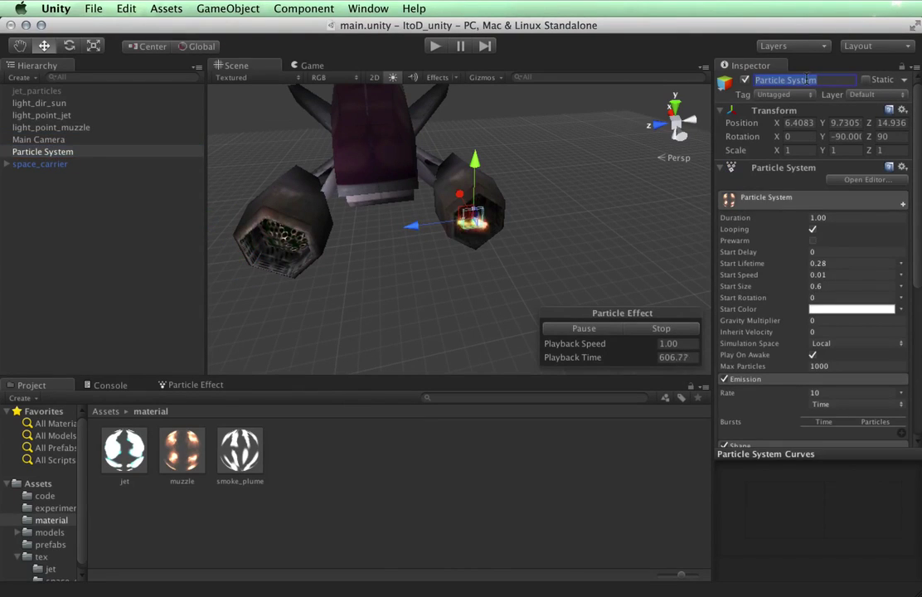
text(muzzle_flash)
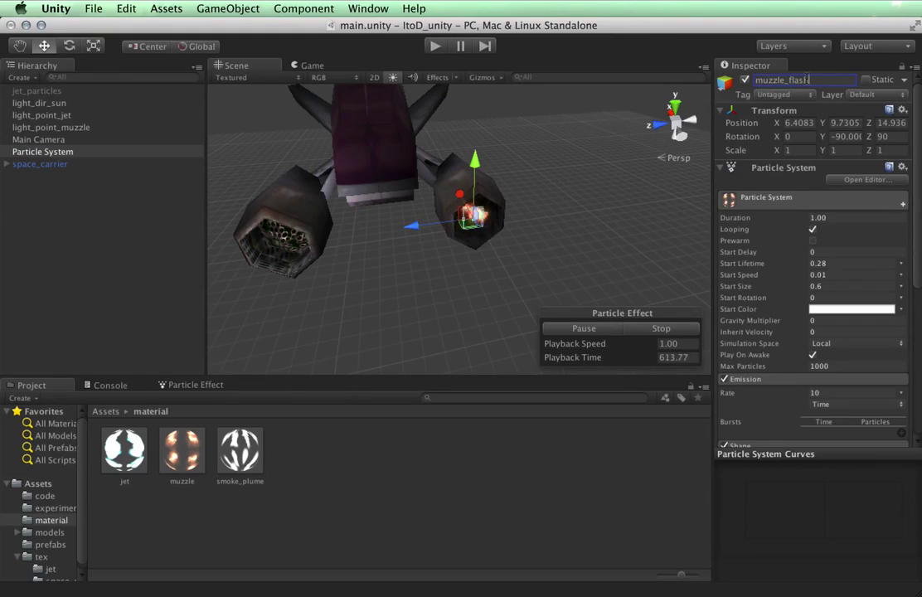
key(Return)
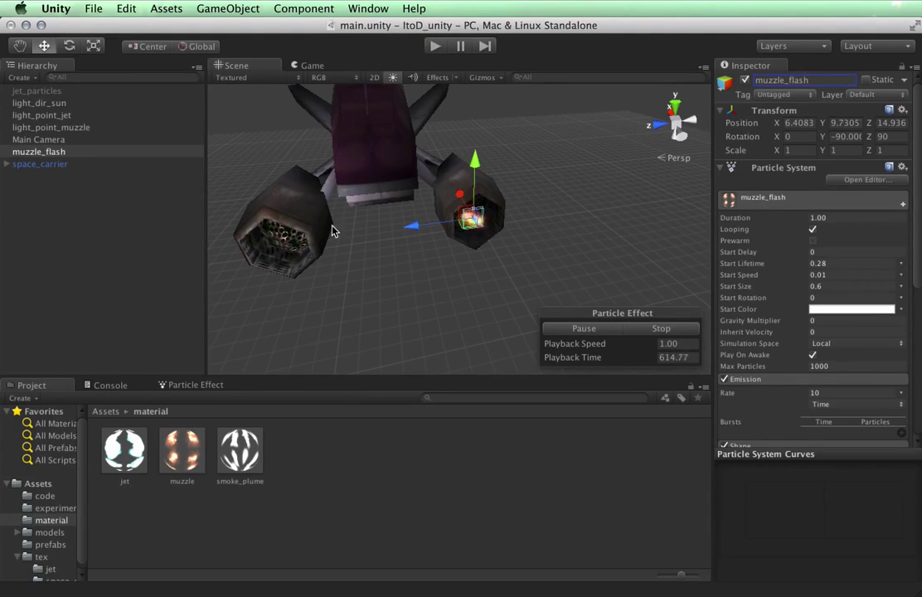
Move muzzle_flash along Z into the other engine's exhaust and make light_point_muzzle its child.
drag(427, 225, 257, 258)
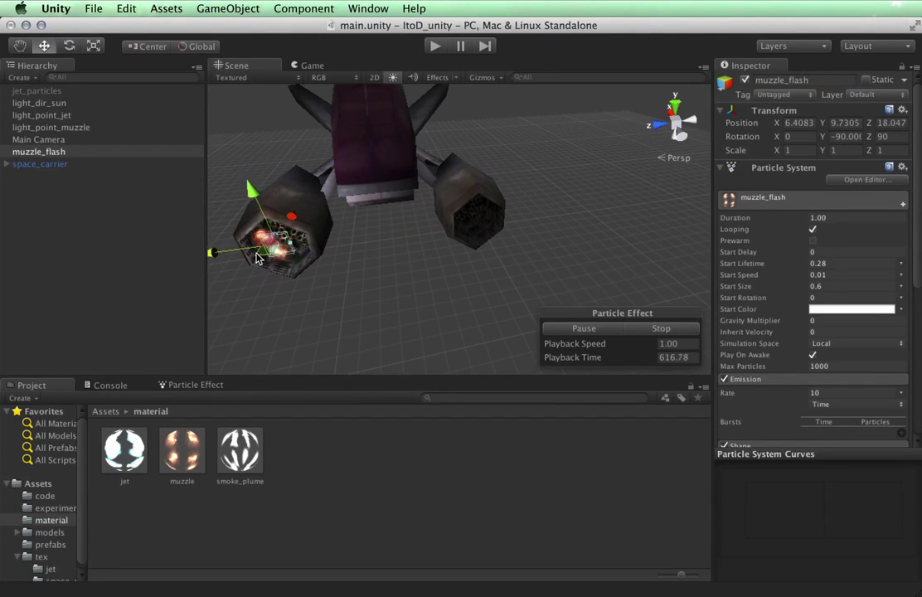
alt+drag(416, 274, 520, 191)
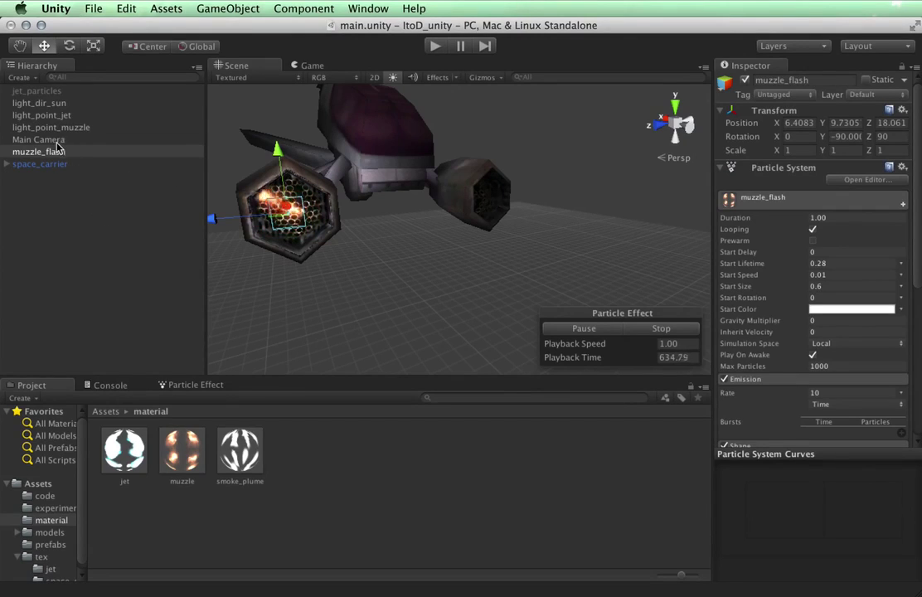
drag(48, 127, 51, 153)
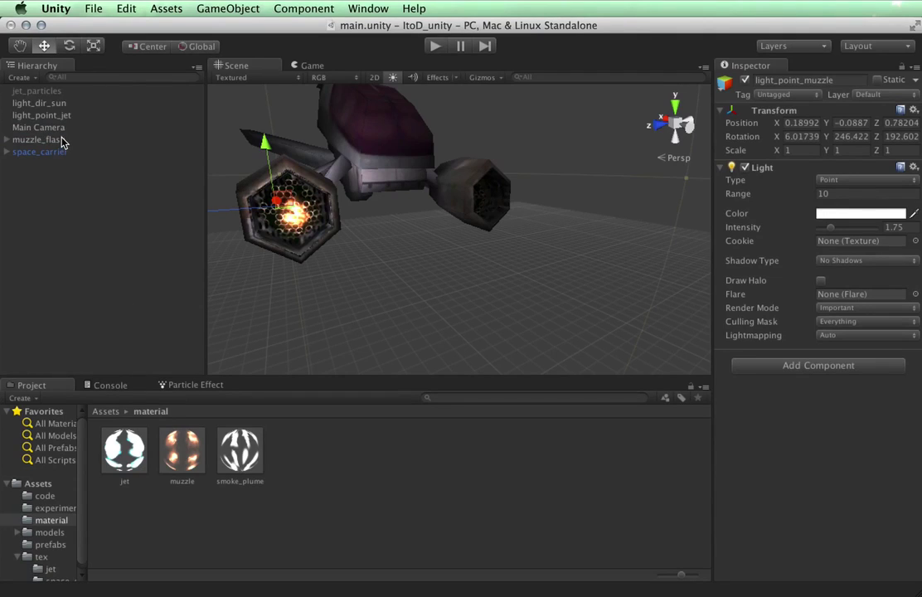
Save muzzle_flash with its child light as a prefab in the prefabs folder.
scroll(69, 569, down, 1)
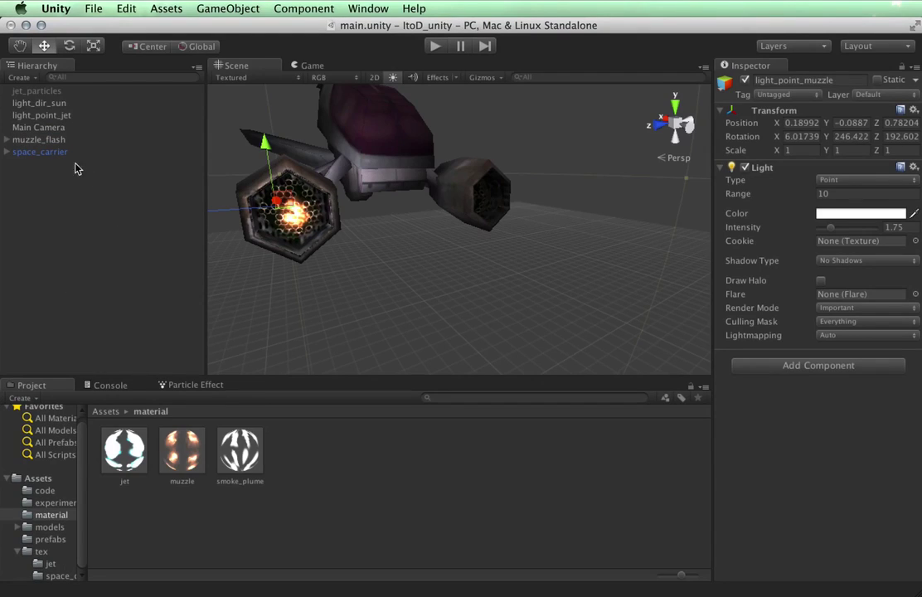
drag(63, 143, 46, 547)
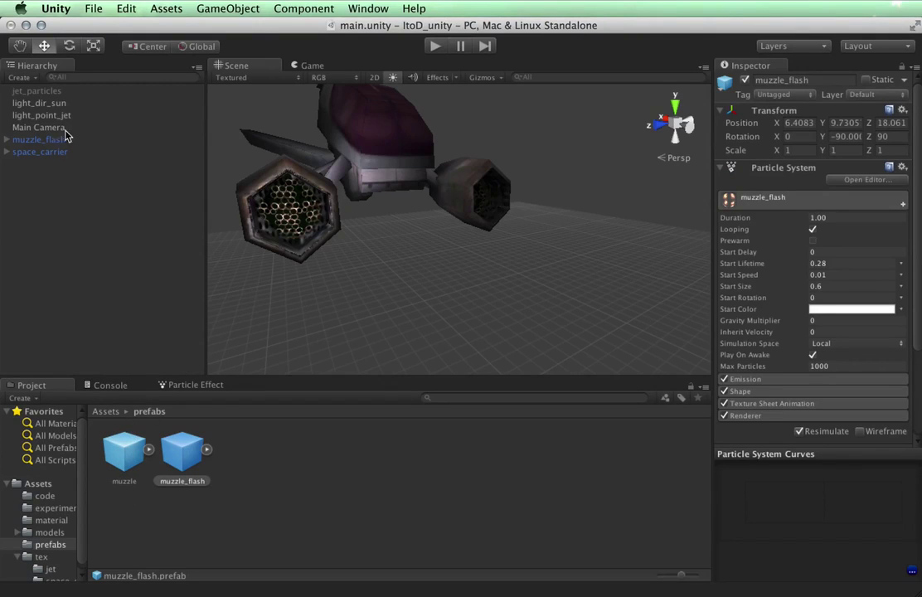
Duplicate muzzle_flash and move the copy along Z into the opposite engine's exhaust.
click(33, 139)
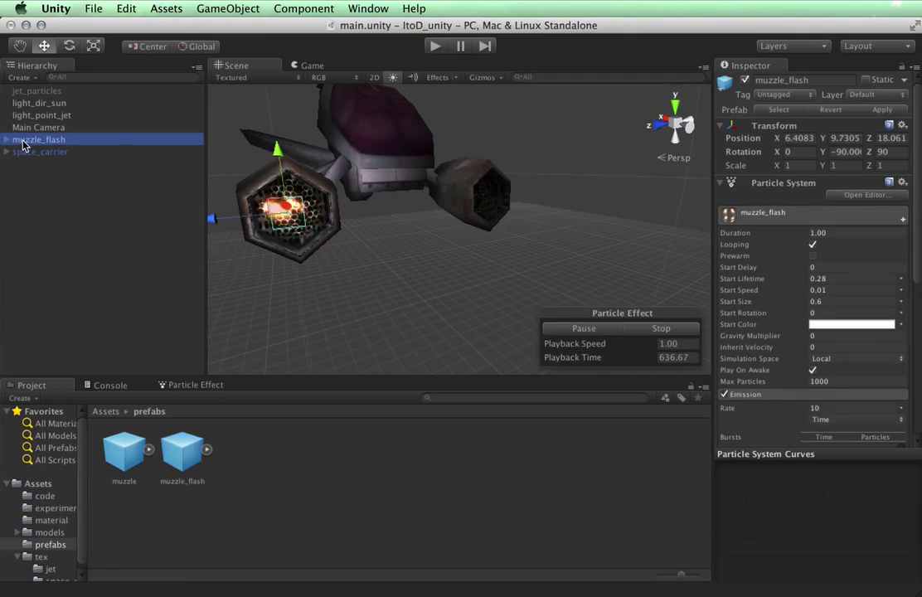
key(super+d)
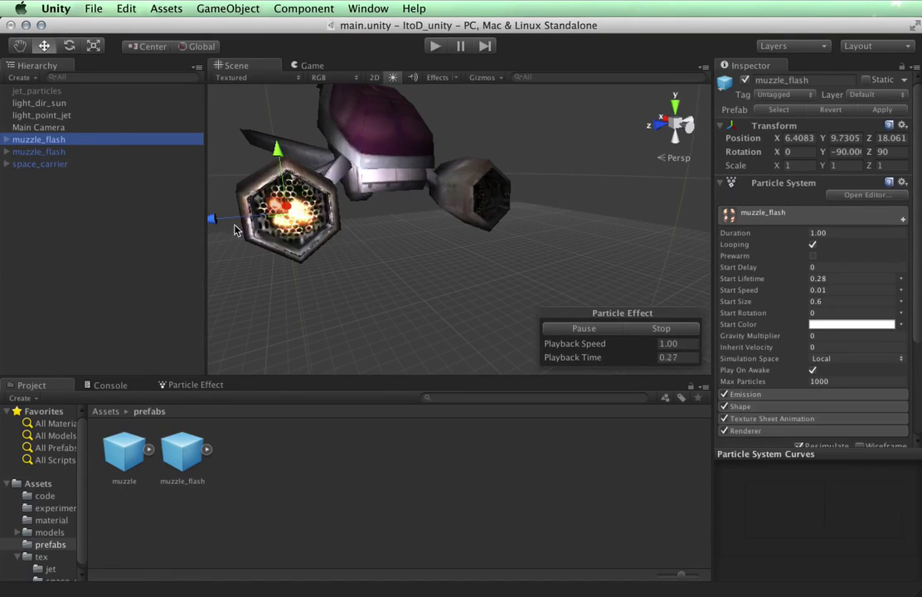
drag(214, 219, 493, 170)
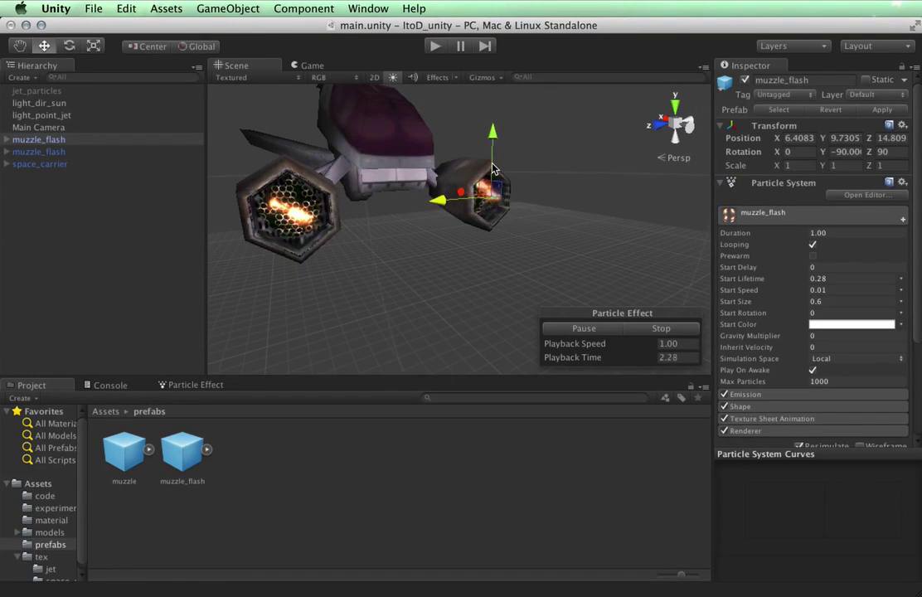